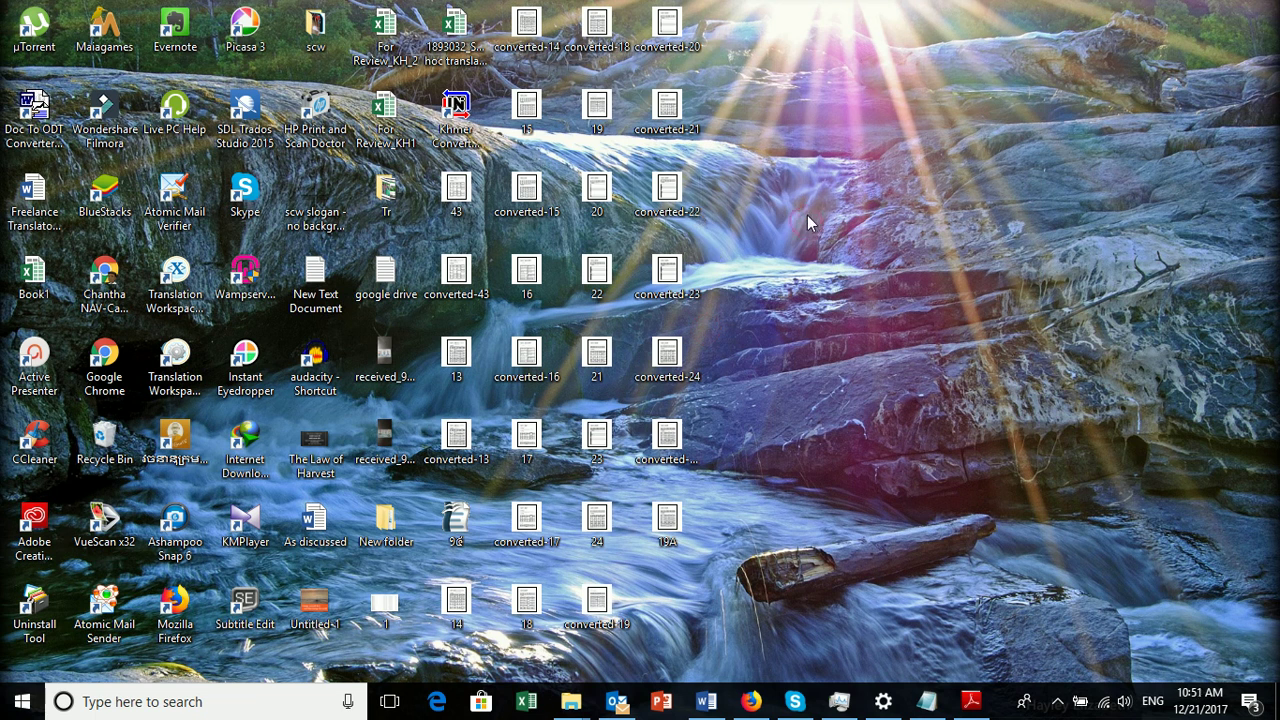
Switch to Firefox and open the Downloads page of khunicode.com
left_click(755, 703)
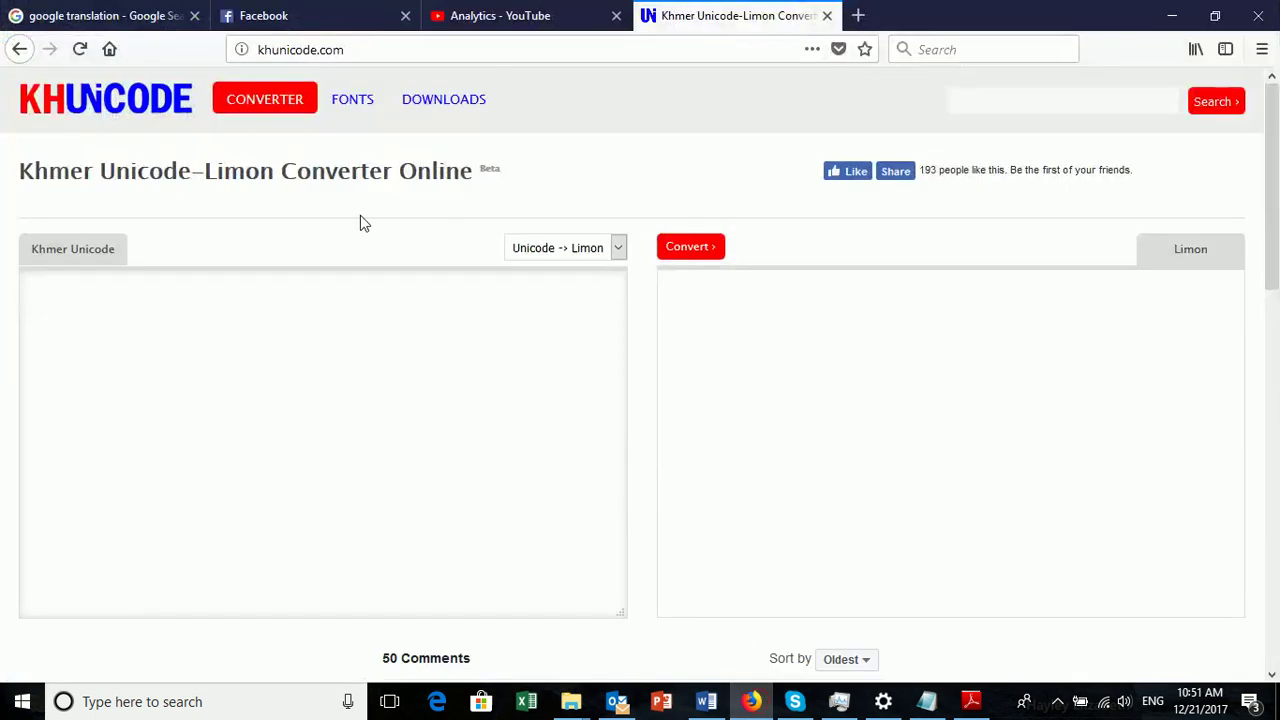
left_click(289, 49)
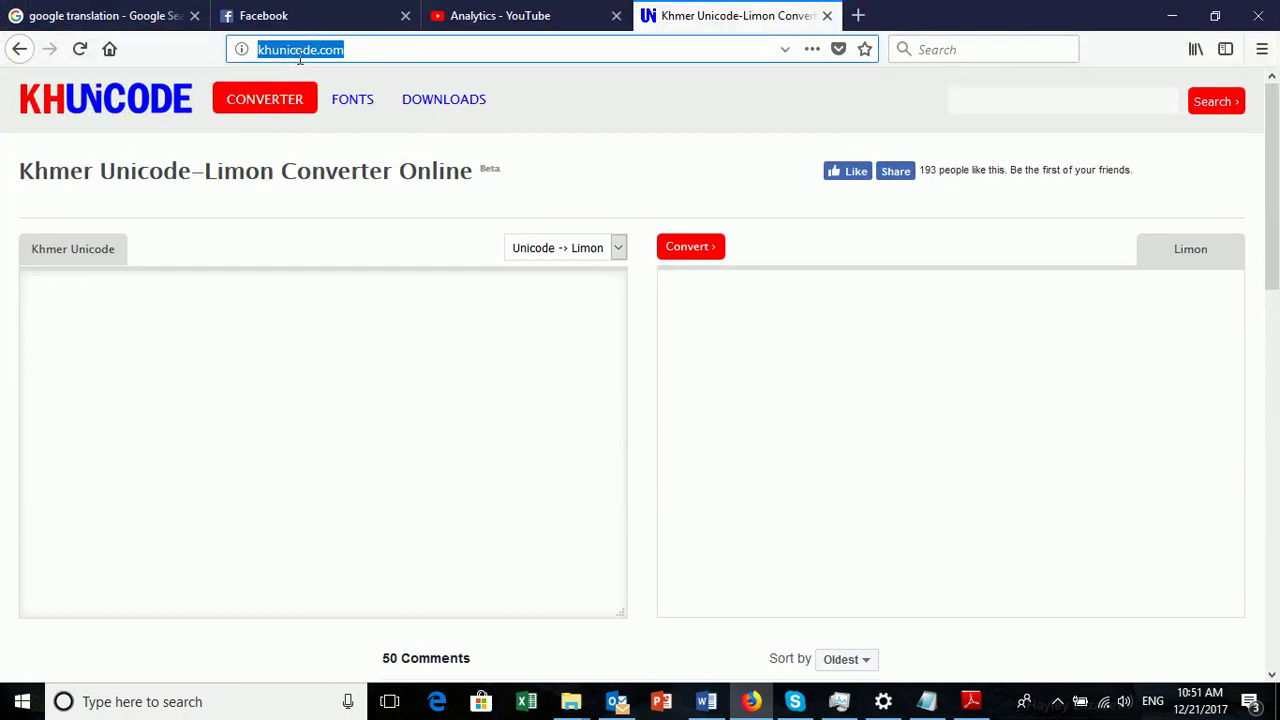
left_click(280, 49)
left_click(346, 49)
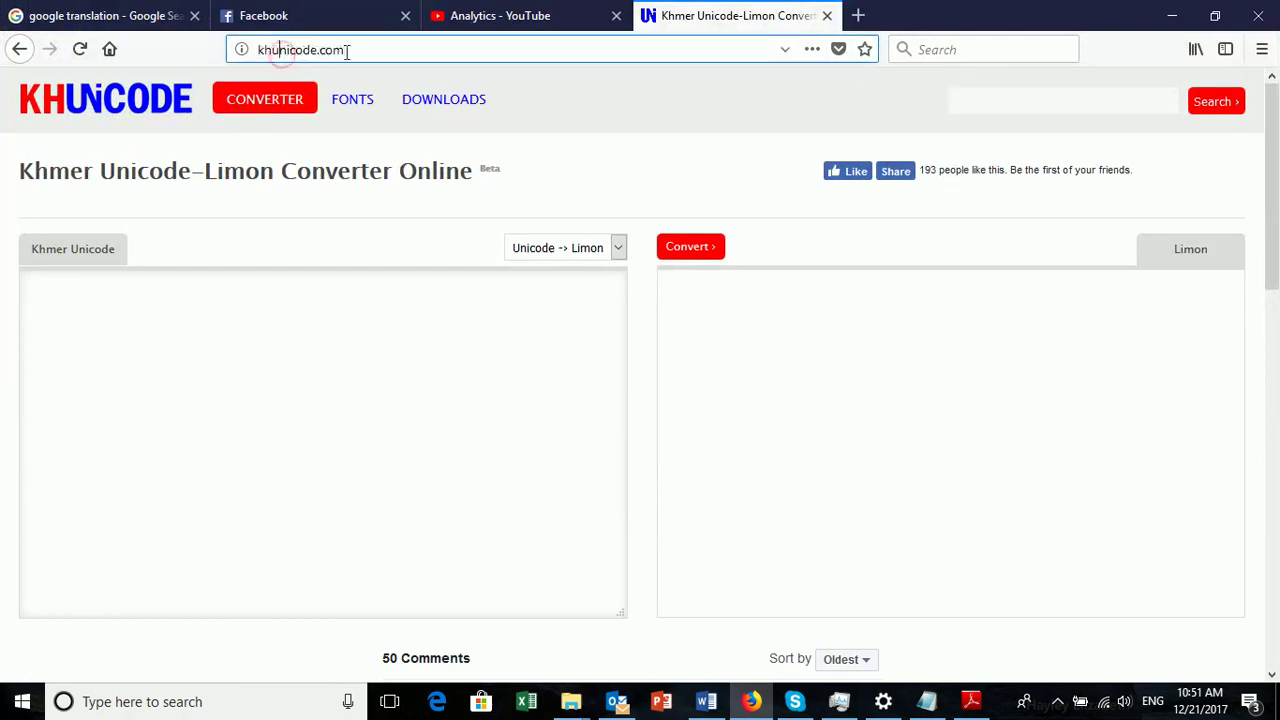
left_click(453, 101)
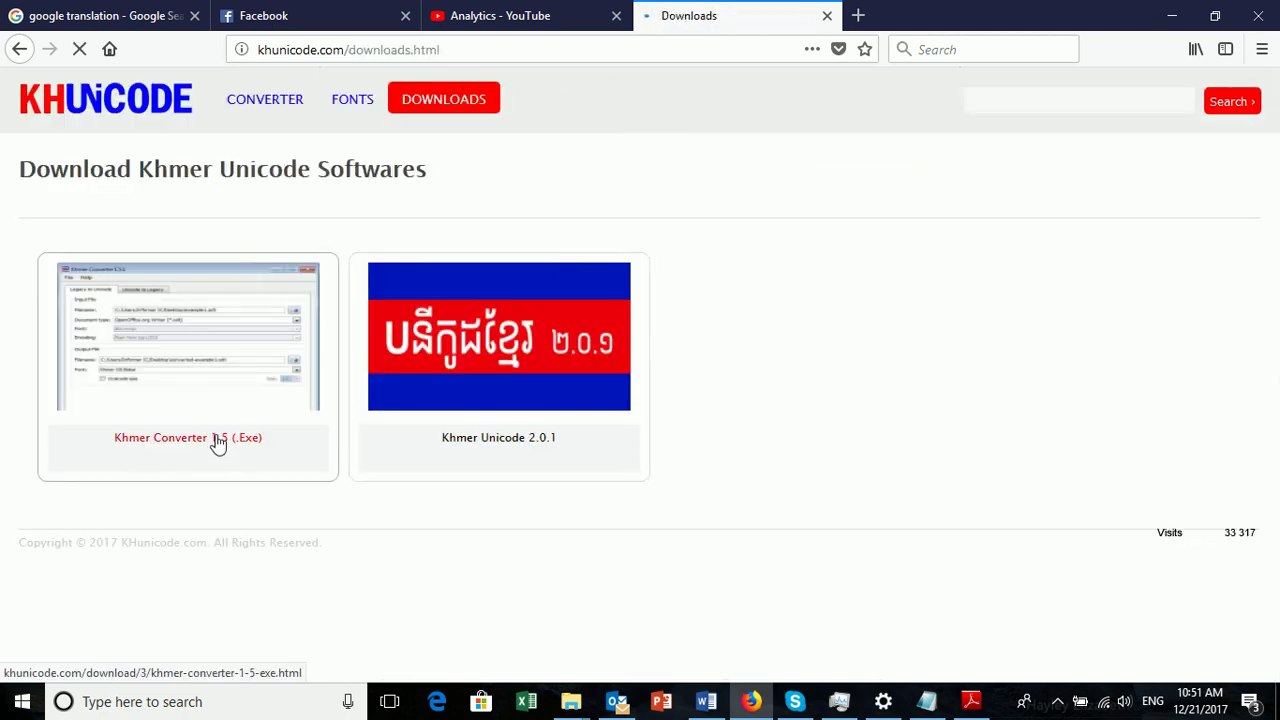
Show the desktop and view the OpenOffice.org Quickstarter options among the hidden tray icons
key("super+d")
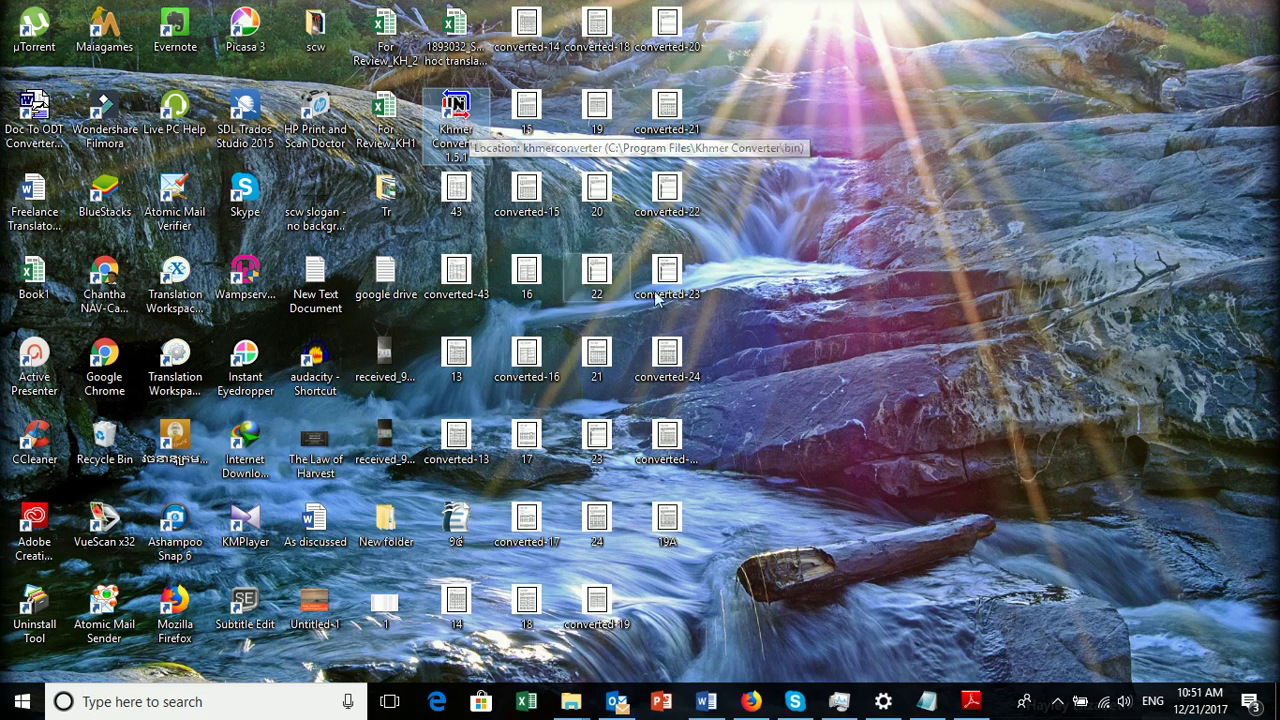
left_click(1061, 704)
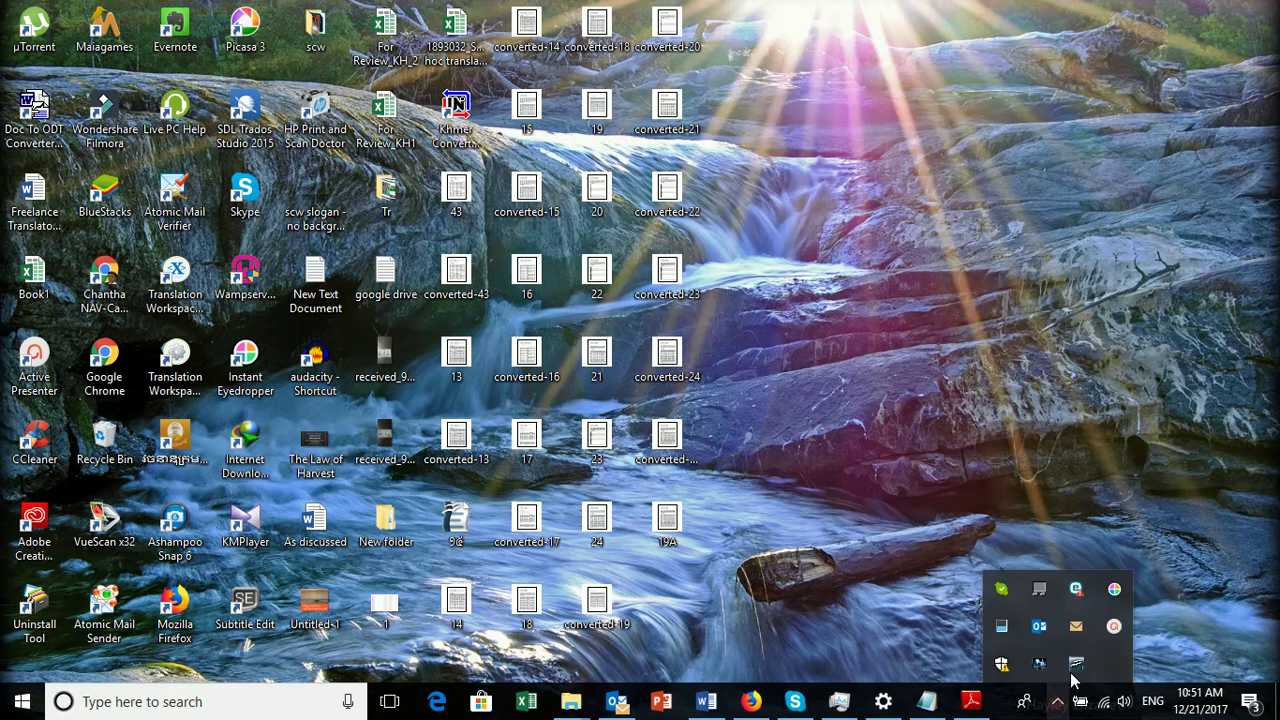
right_click(1078, 668)
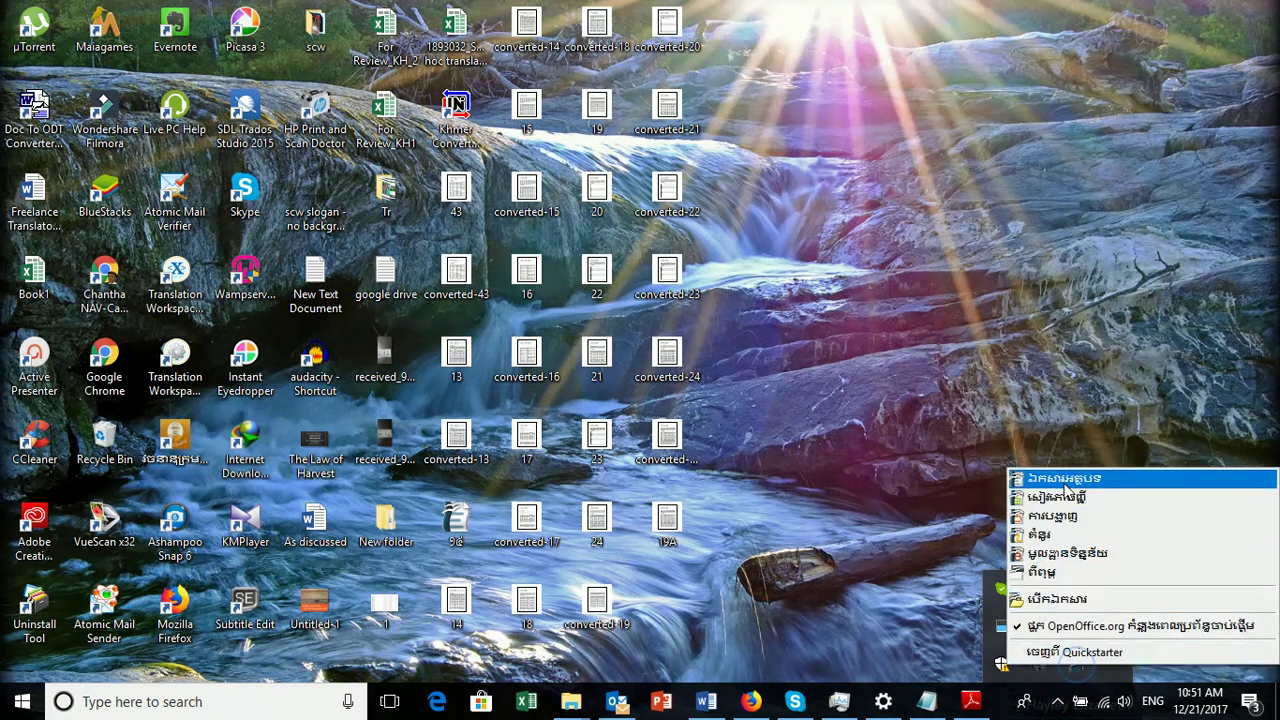
left_click(937, 491)
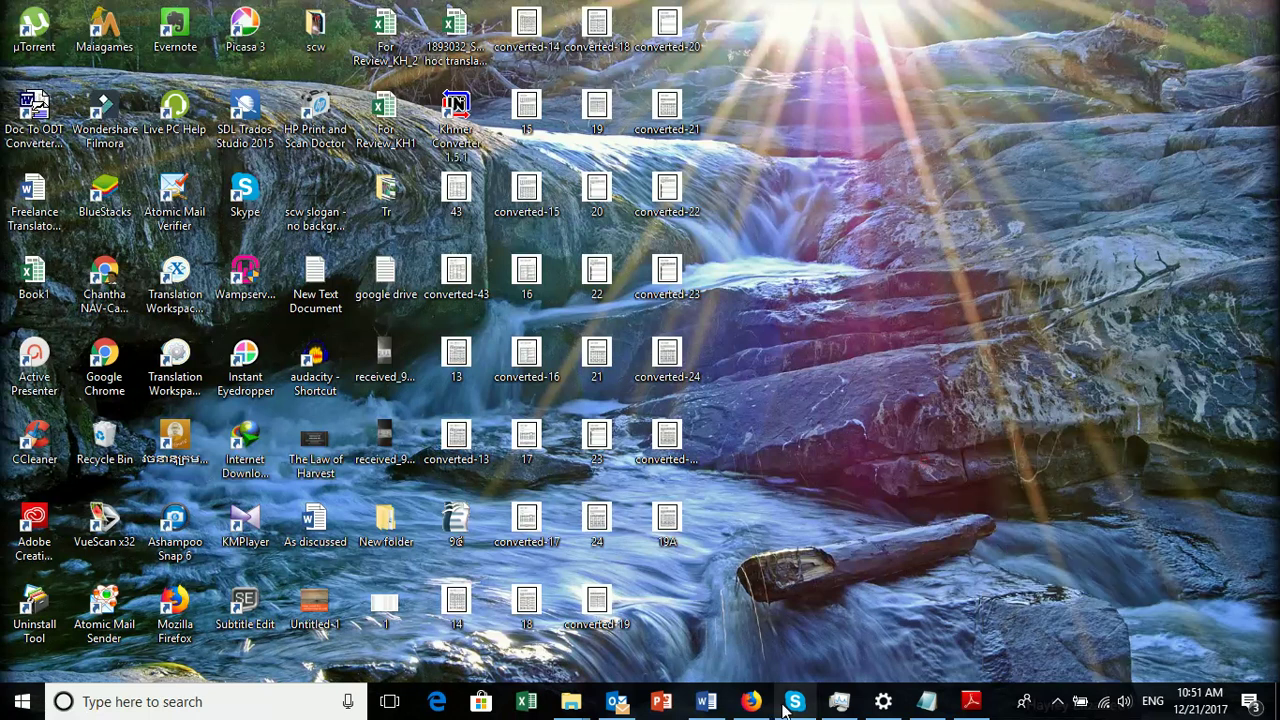
Switch back to Firefox, look up "khmer ope" in the address bar and open the suggested khmeros.info OpenOffice.org page
left_click(751, 701)
left_click(710, 54)
type("k")
key("BackSpace")
type("khm")
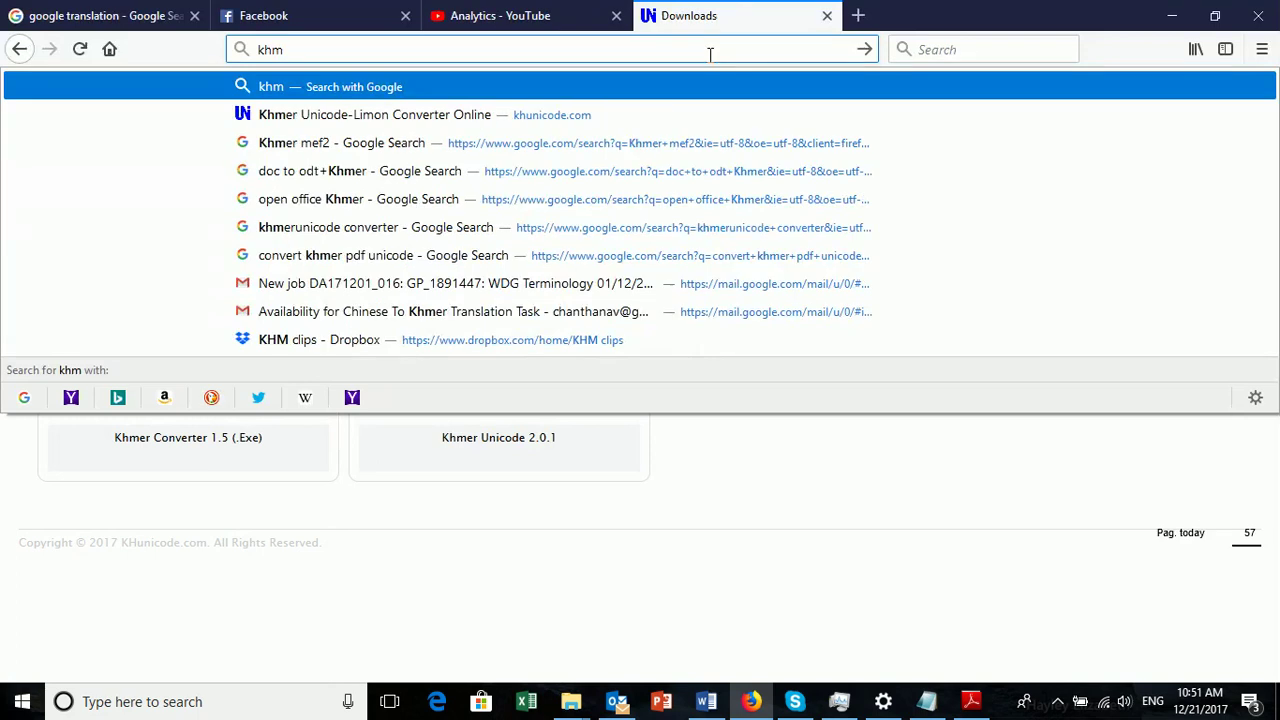
type("er o")
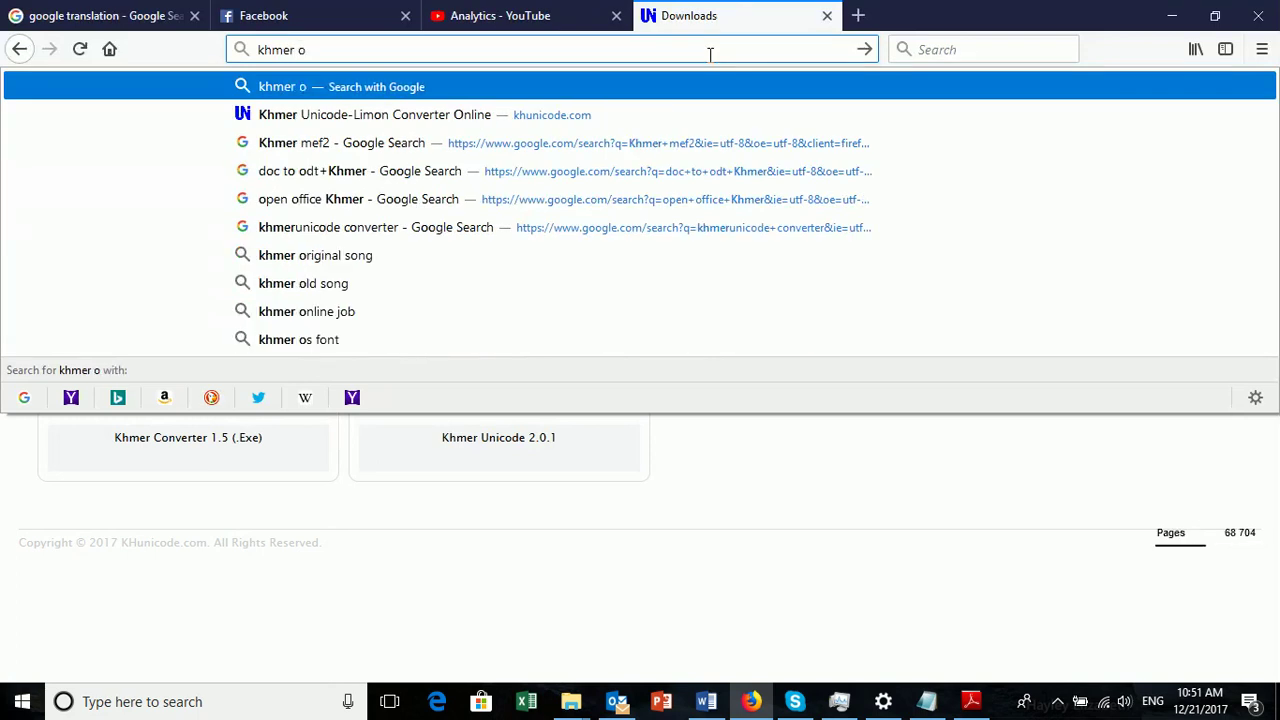
type("pe")
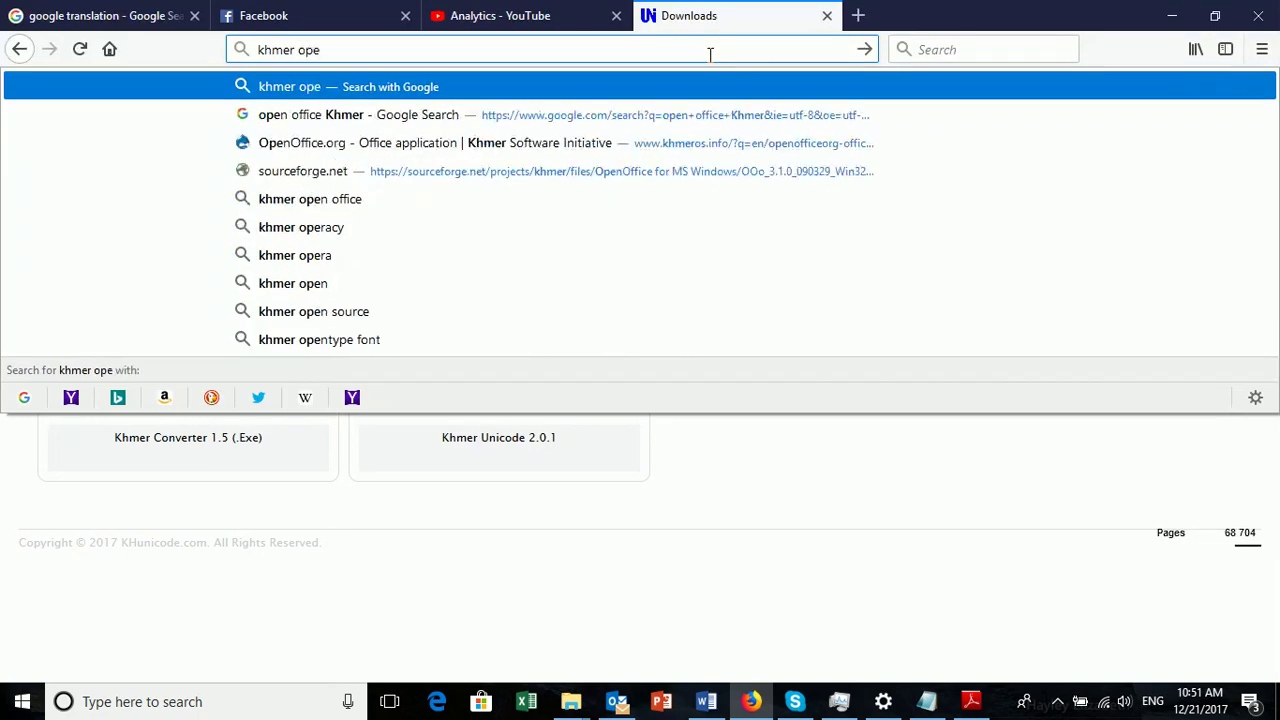
key("Down")
key("Down")
key("Return")
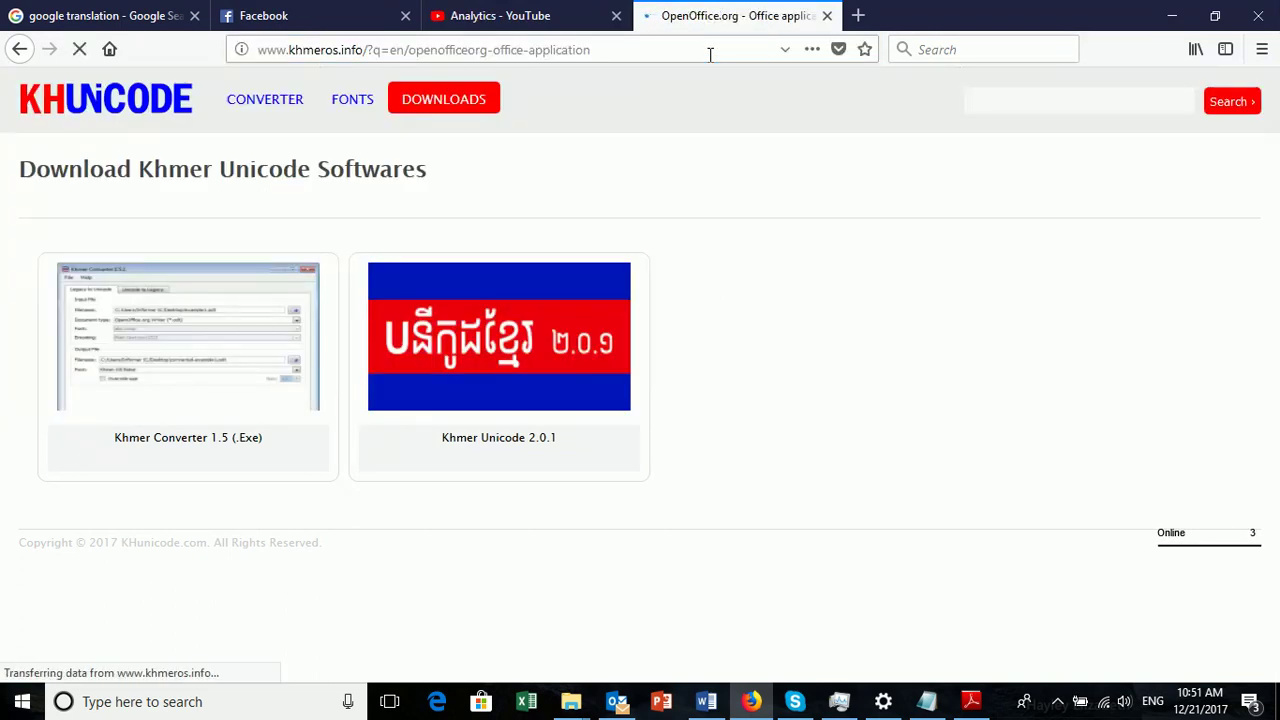
Open the Khmer Software Initiative's Download page and follow the OpenOffice 3.3 Khmer/English link for Windows
scroll(466, 263, "down", 2)
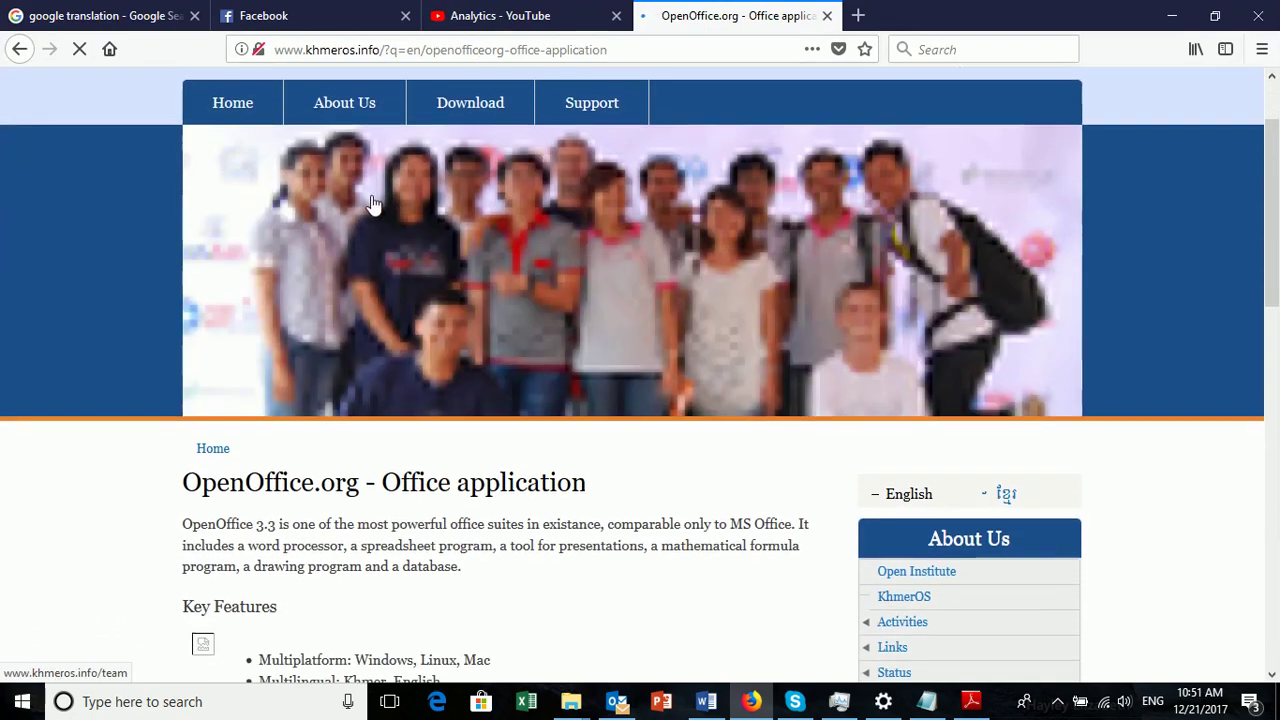
left_click_drag(490, 115, 491, 95)
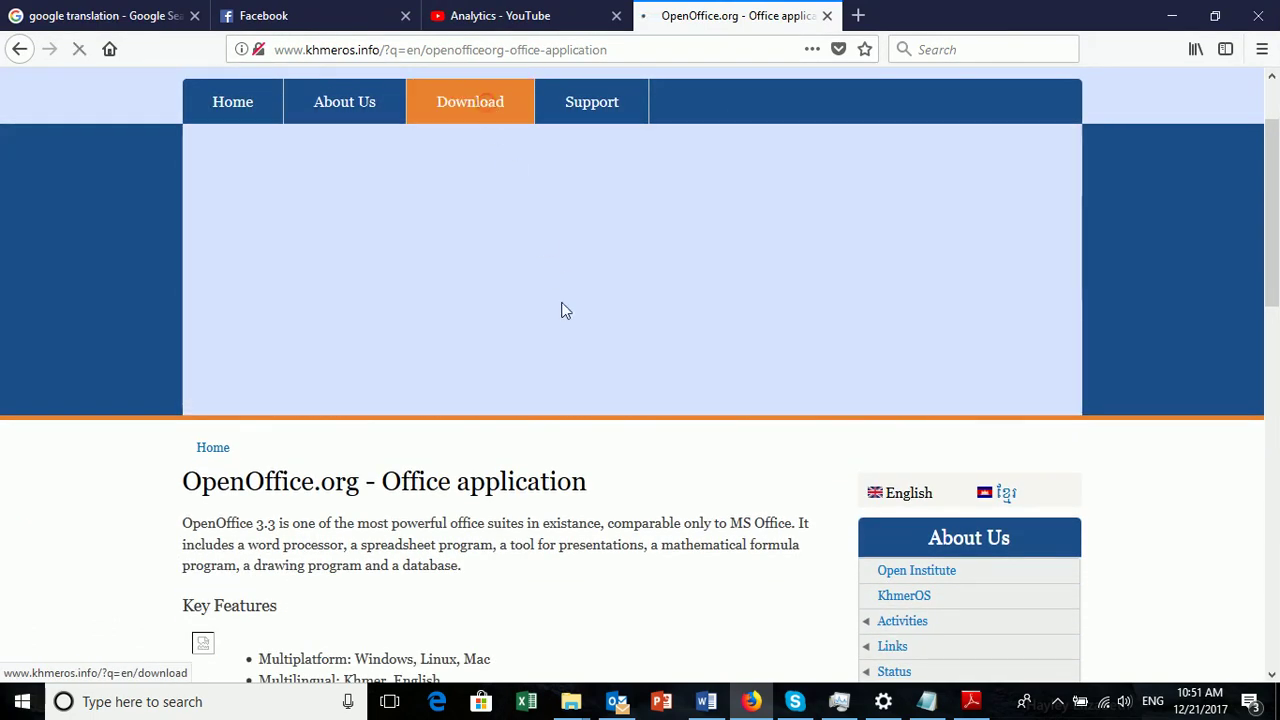
scroll(557, 290, "down", 5)
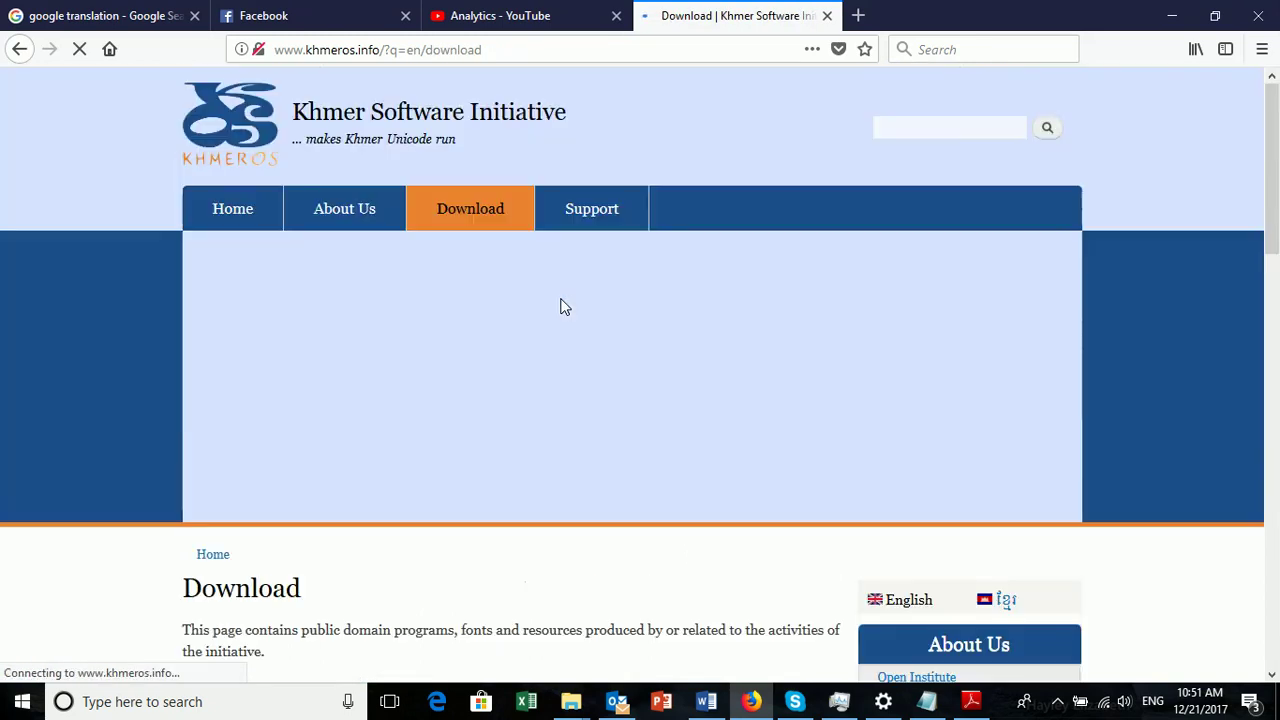
scroll(560, 305, "down", 3)
scroll(560, 300, "down", 2)
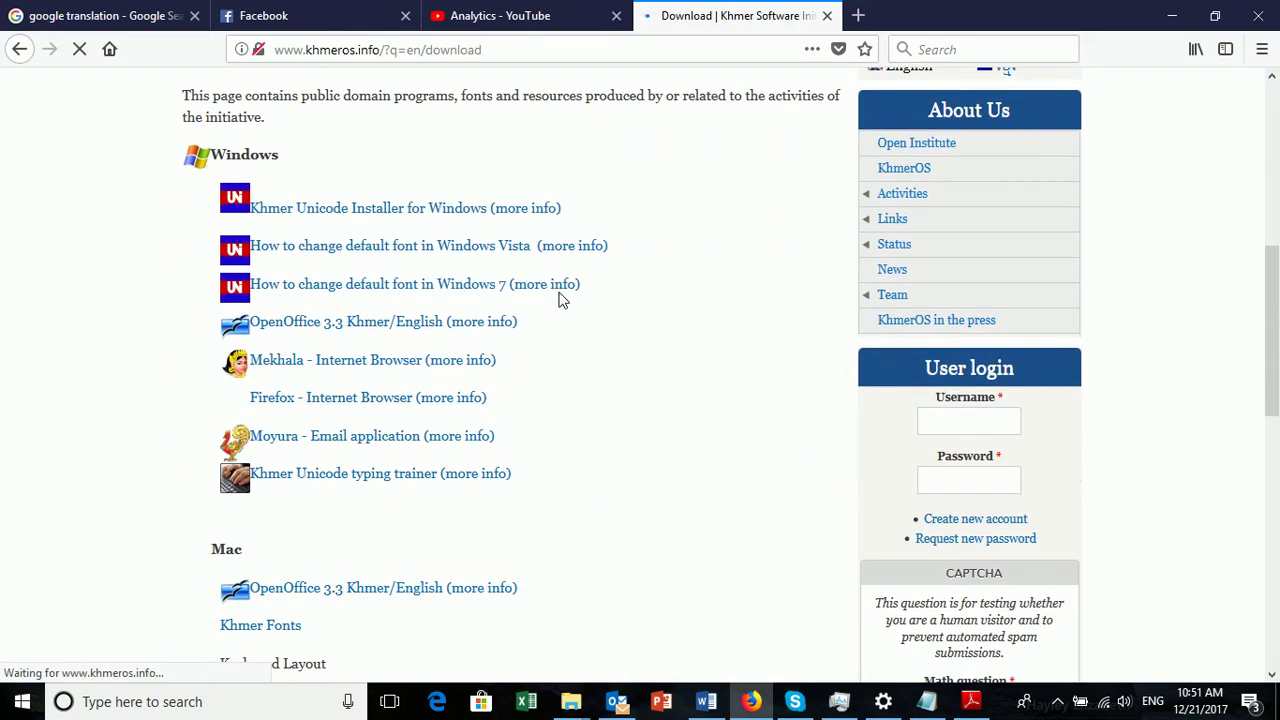
left_click(357, 329)
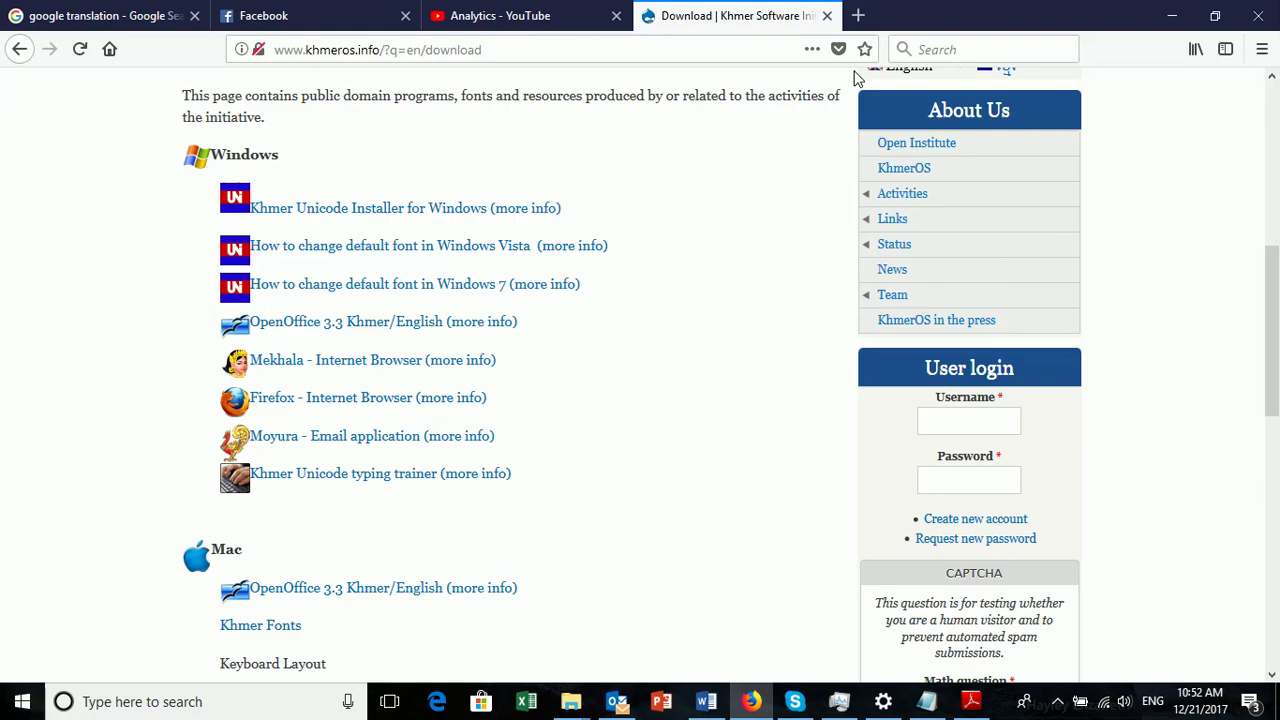
key("super+d")
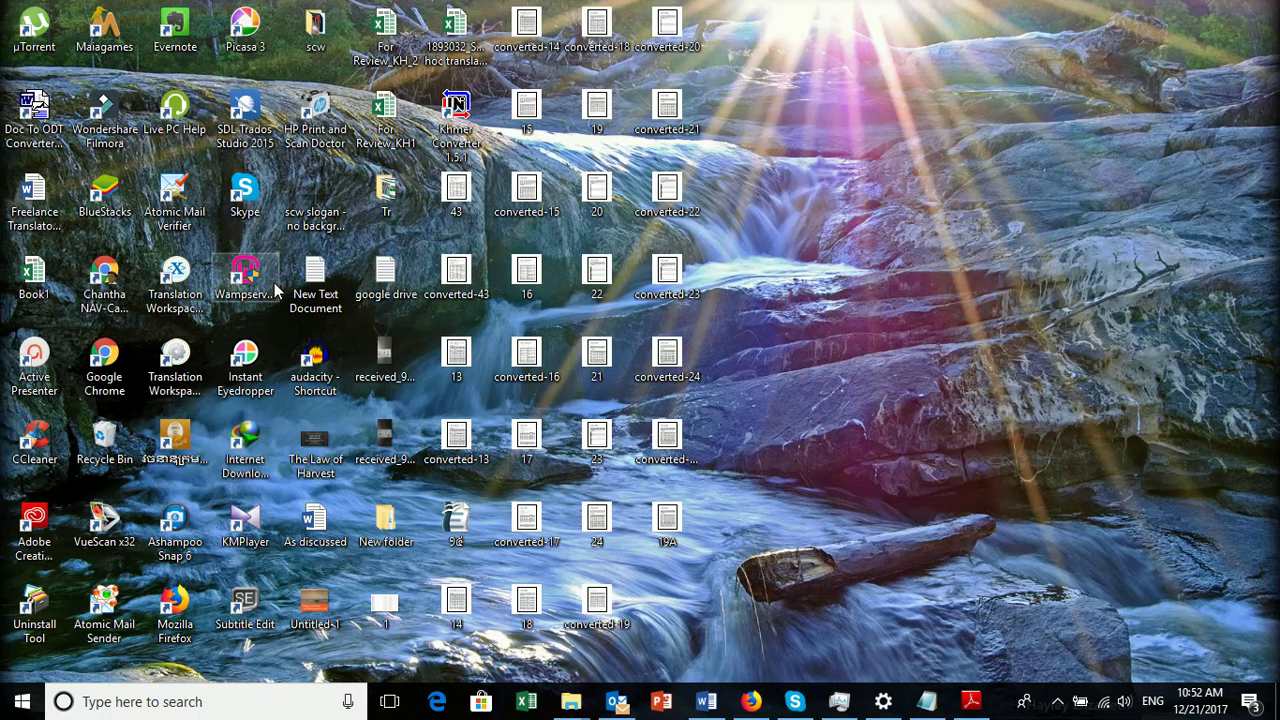
left_click(33, 215)
left_click(852, 378)
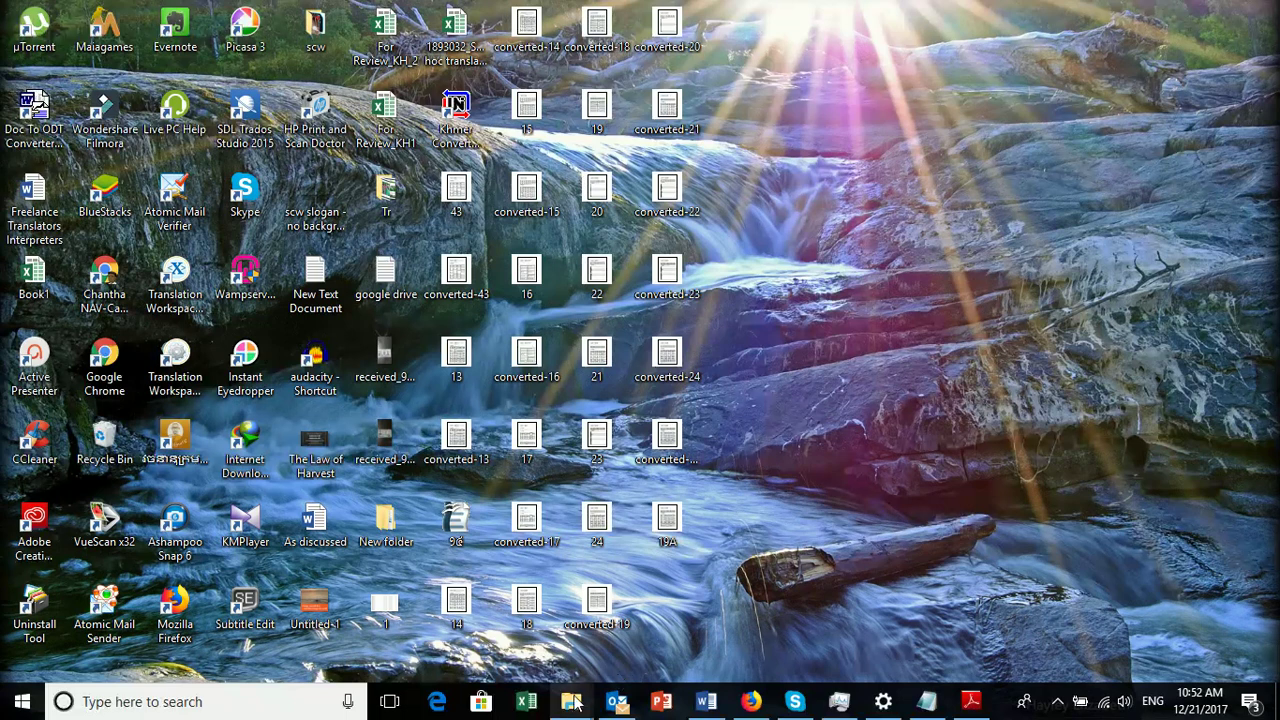
Switch to the Textbook-Reading and Writing folder in File Explorer and open the Lesson 1 Word document
mouse_move(571, 701)
left_click(545, 627)
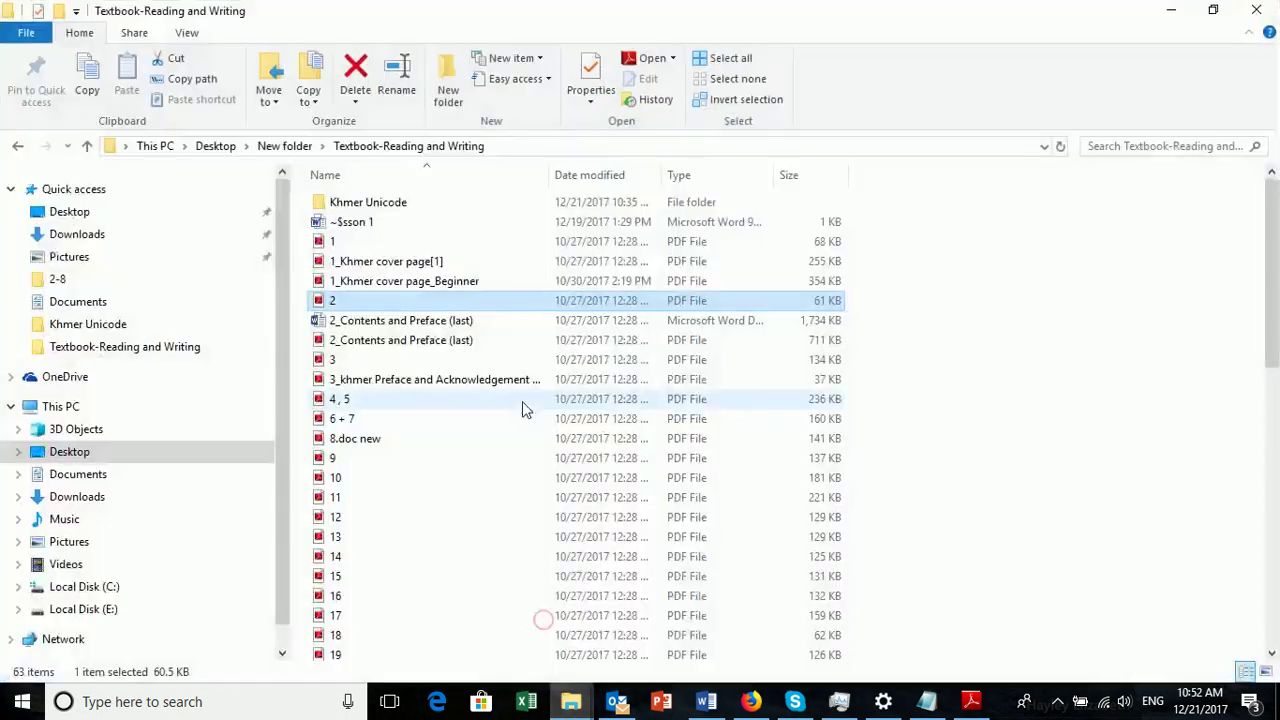
scroll(380, 388, "down", 3)
scroll(400, 488, "down", 7)
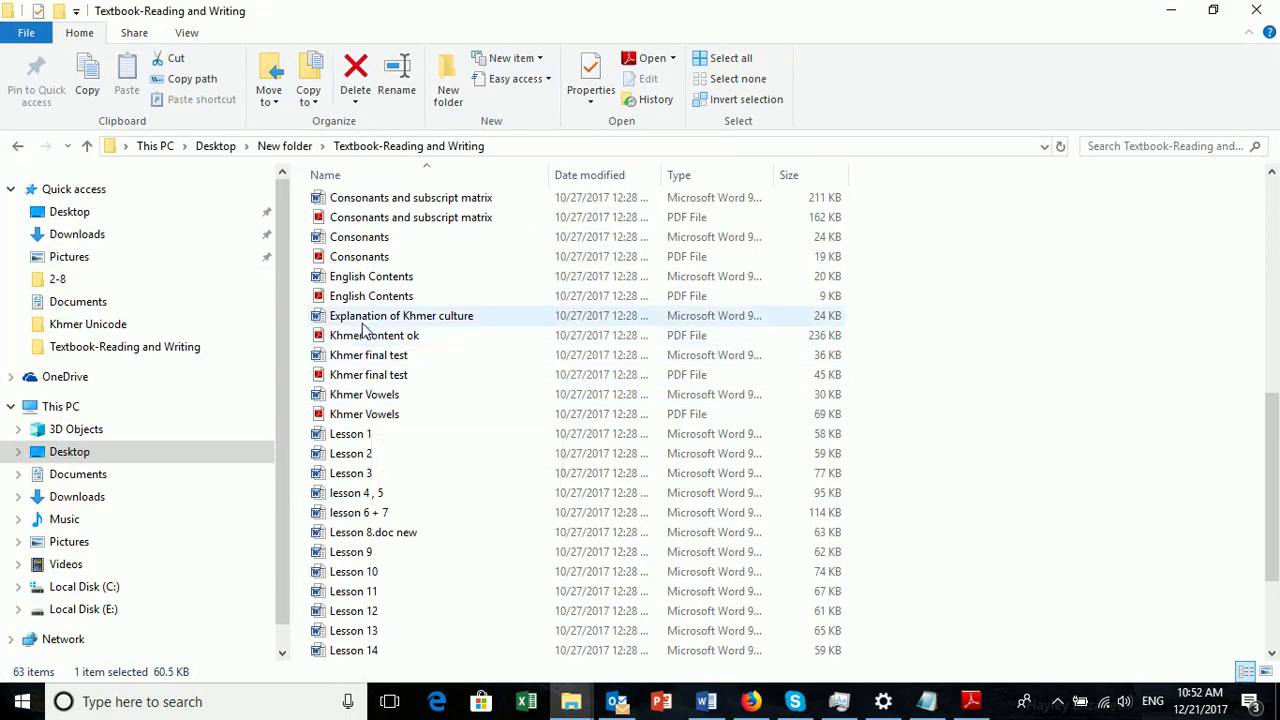
double_click(371, 434)
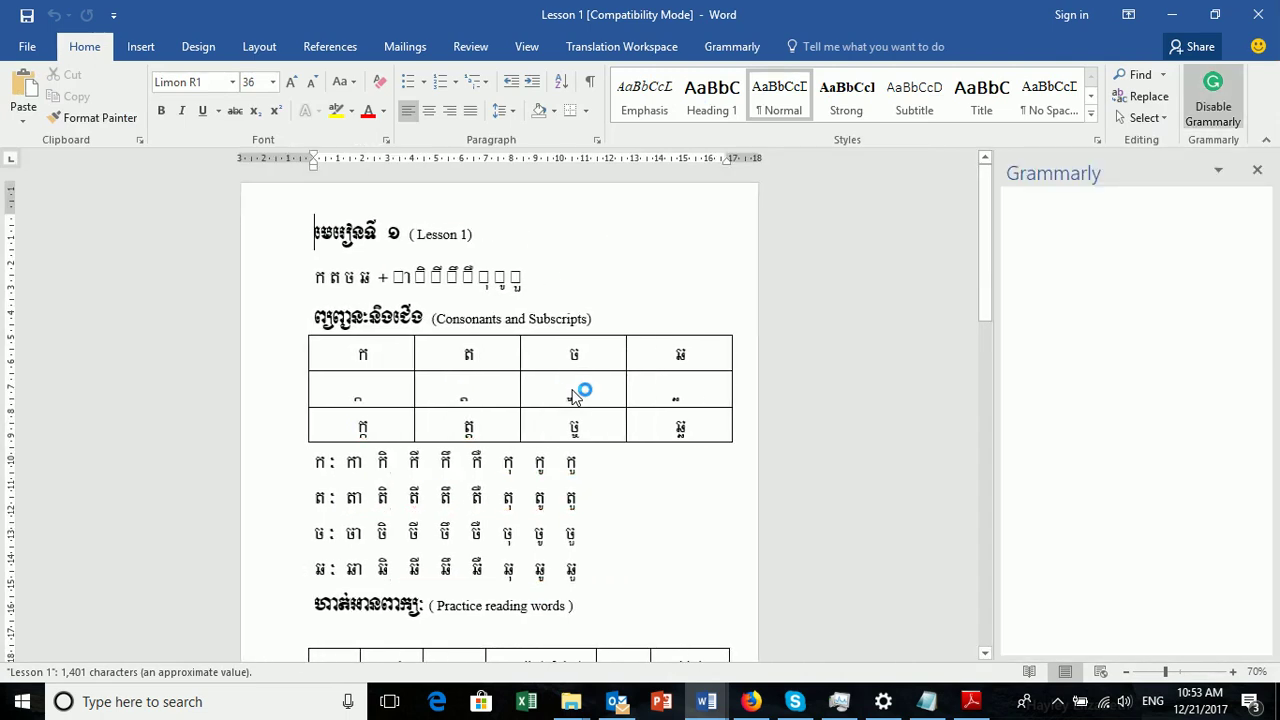
Check the fonts of the Khmer title, the subheading and a syllable row, and close the Grammarly pane
left_click(352, 233)
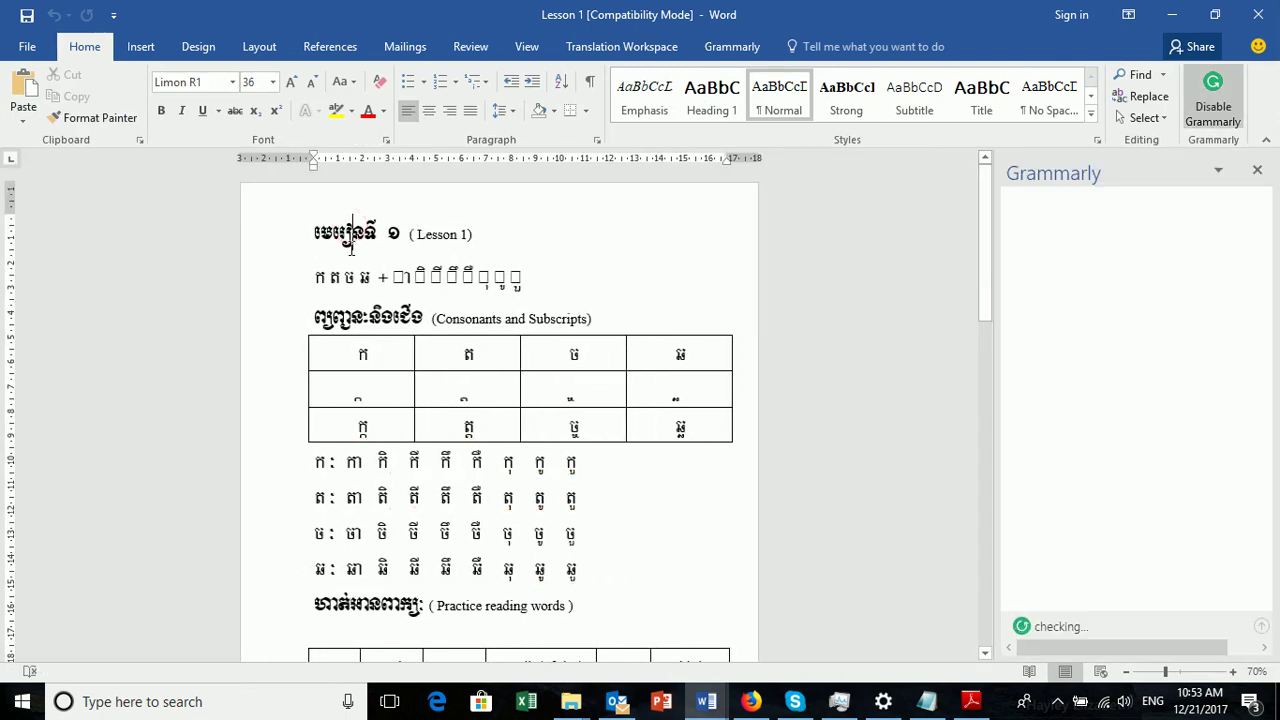
left_click(346, 316)
scroll(349, 320, "down", 2)
left_click(384, 401)
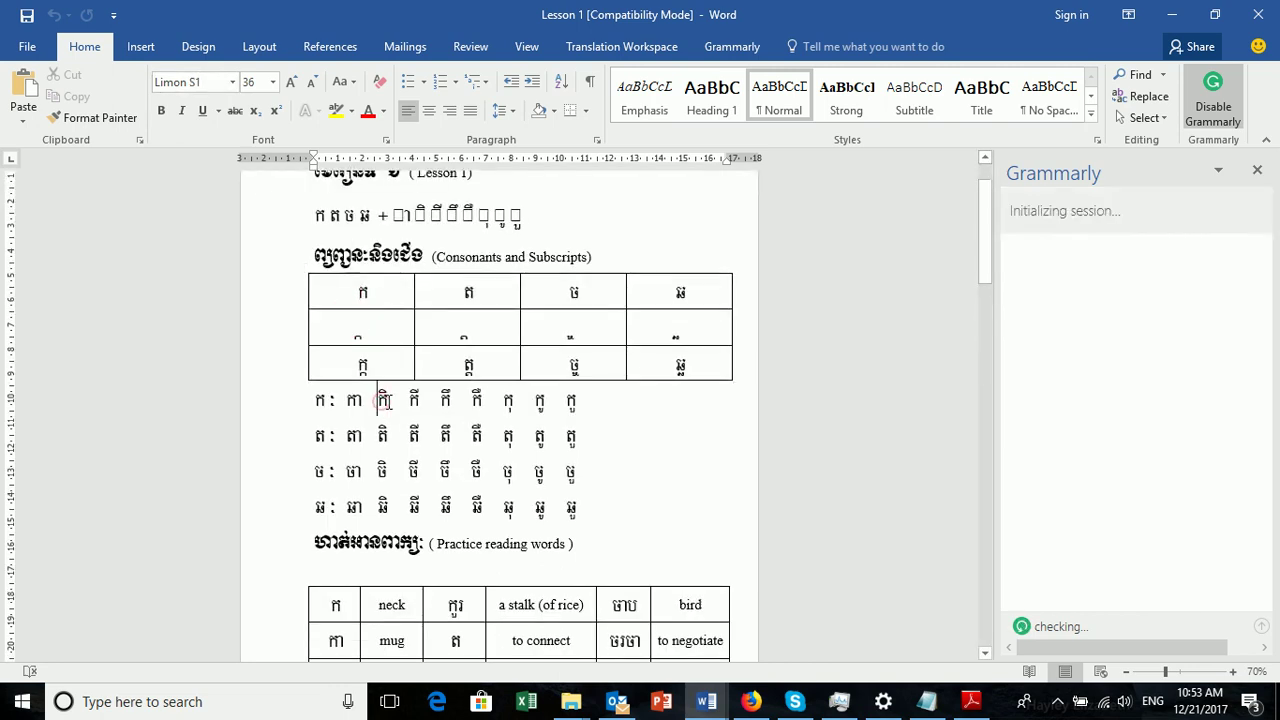
left_click(1262, 172)
scroll(453, 237, "up", 2)
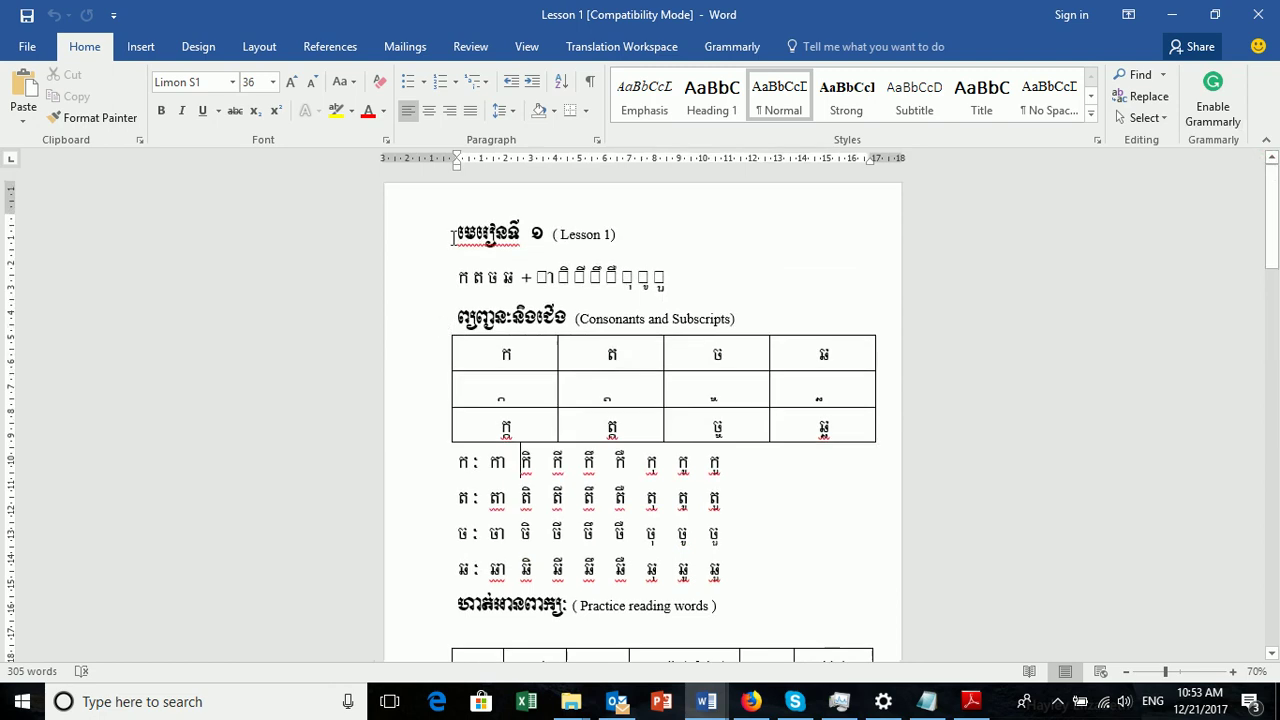
Copy the entire content of the Lesson 1 document and close it
mouse_move(453, 237)
left_mouse_down()
mouse_move(604, 288)
mouse_move(700, 470)
mouse_move(673, 650)
mouse_move(815, 715)
mouse_move(805, 560)
left_mouse_up()
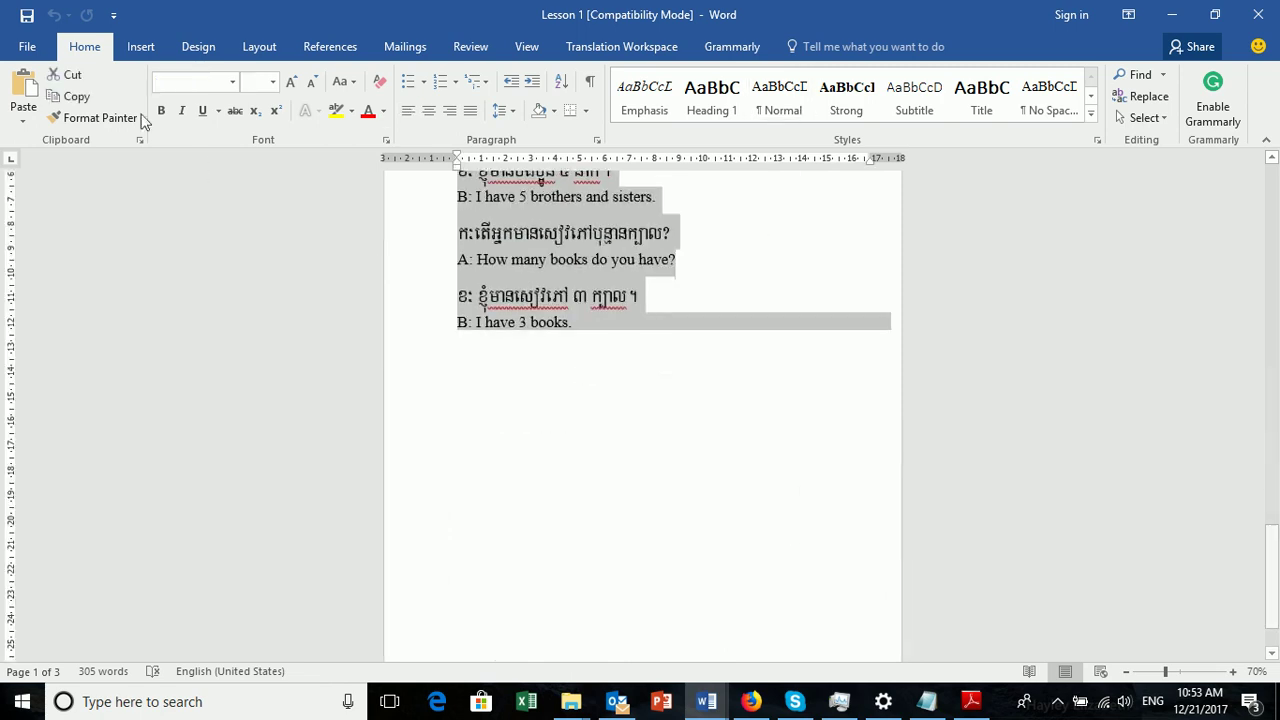
left_click(72, 98)
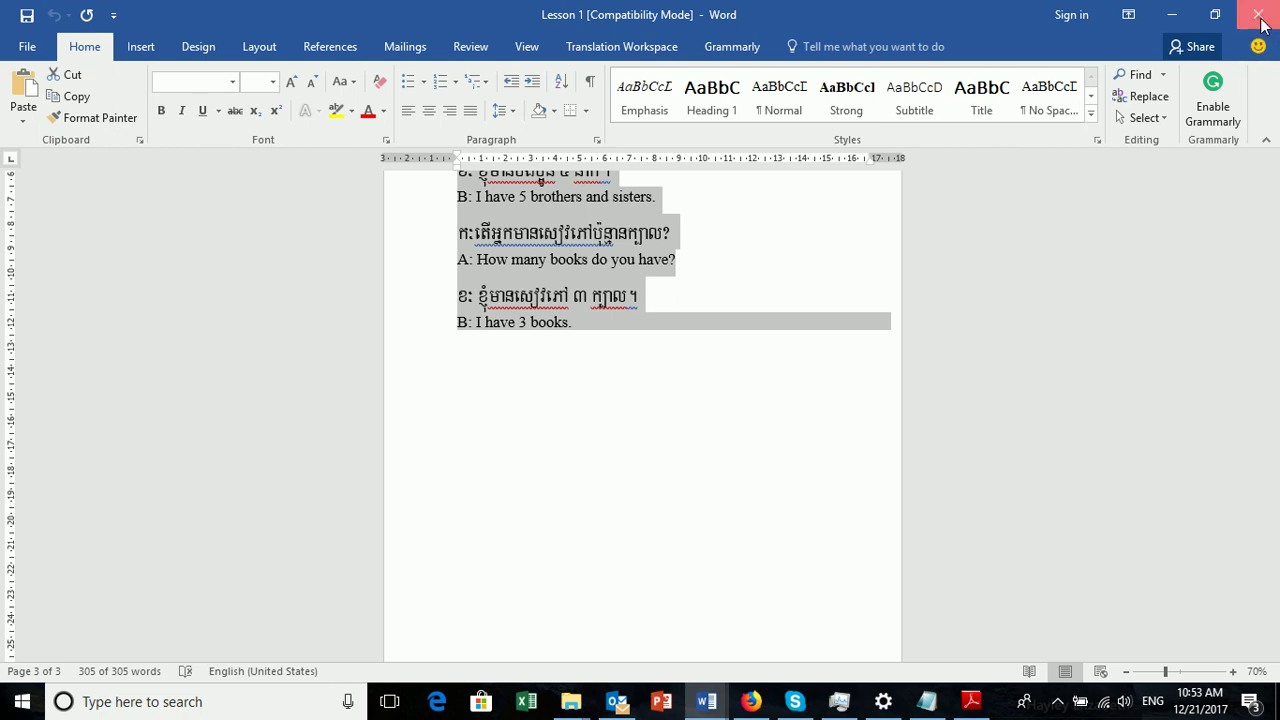
left_click(1251, 30)
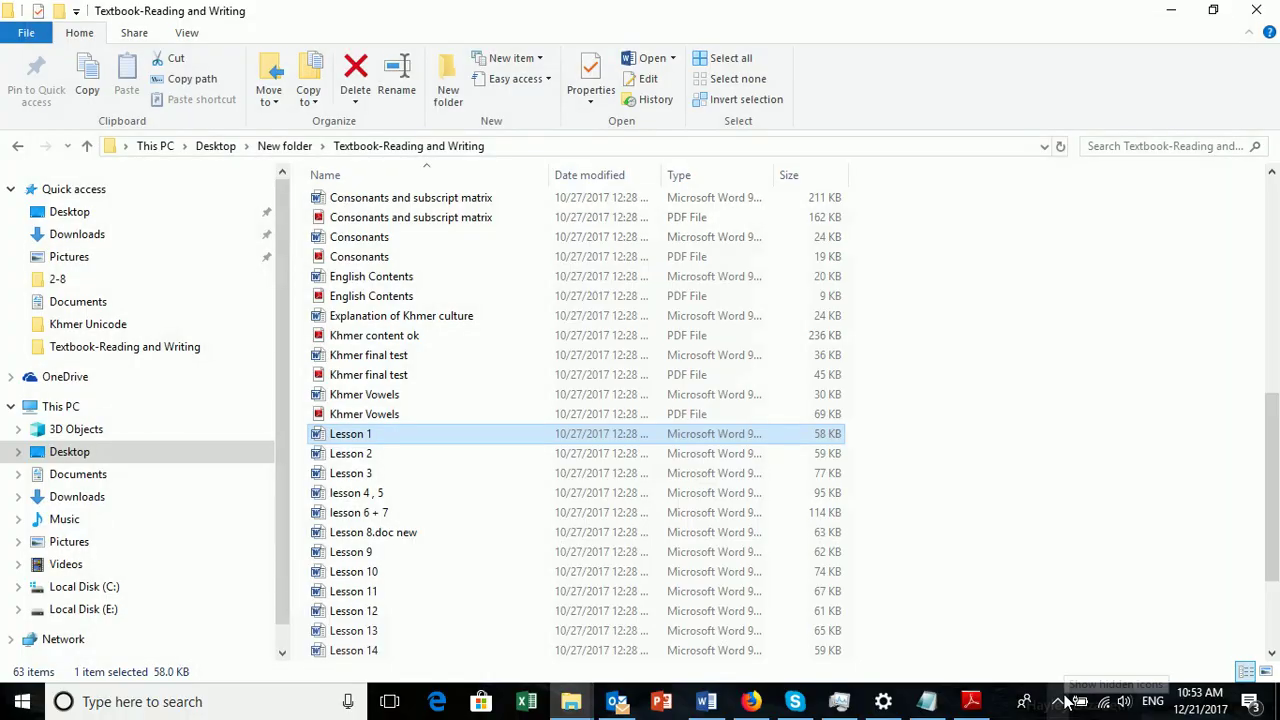
Examine the OpenOffice.org Quickstarter's document options among the hidden tray icons and dismiss them
left_click(1058, 702)
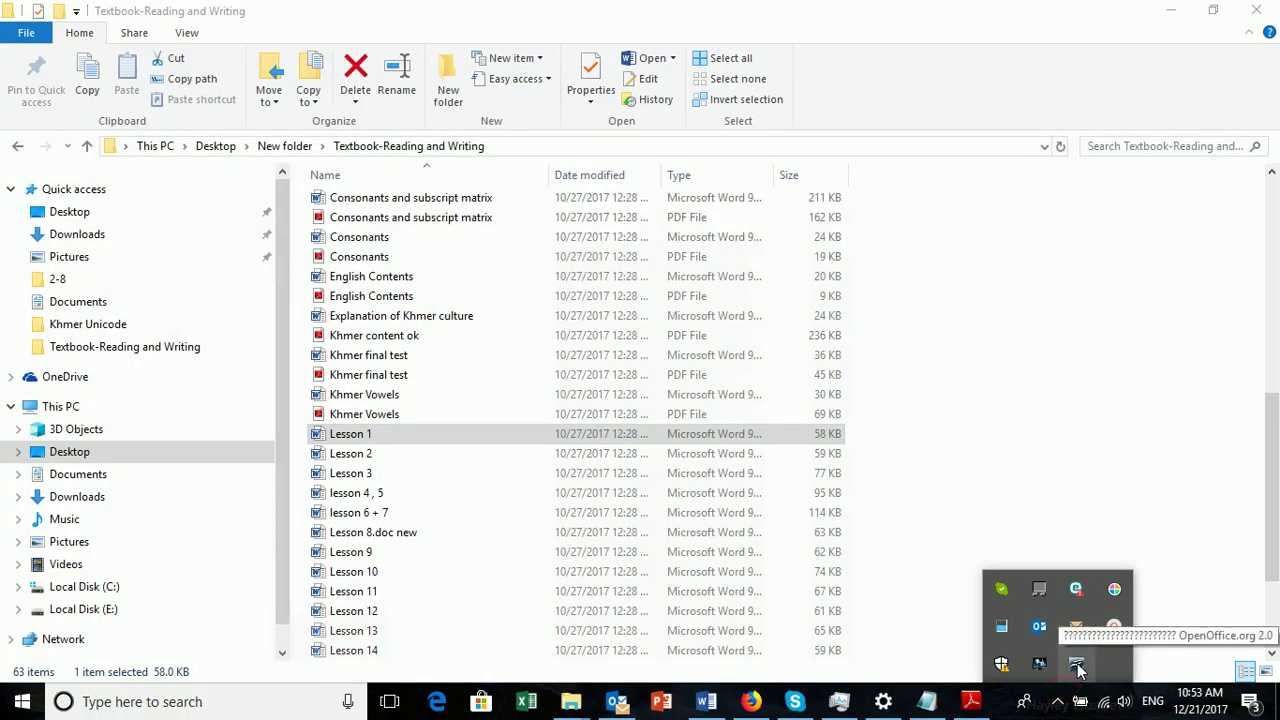
right_click(1078, 666)
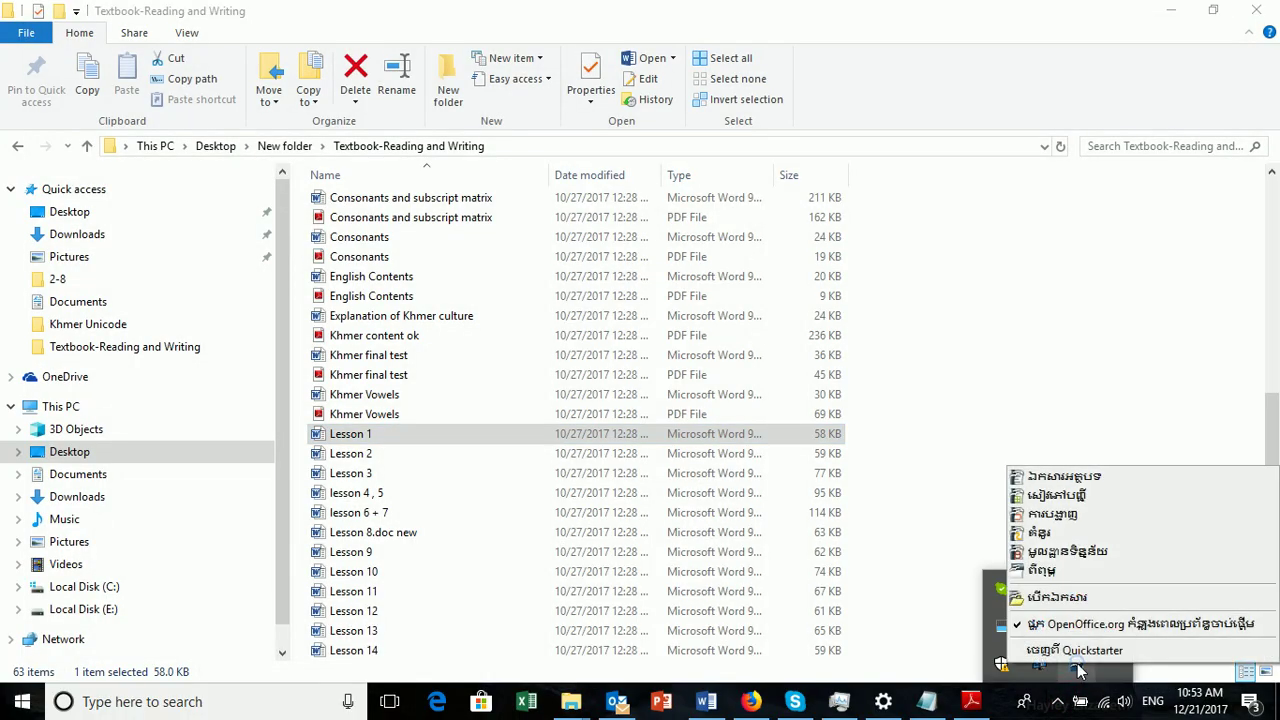
left_click(1103, 366)
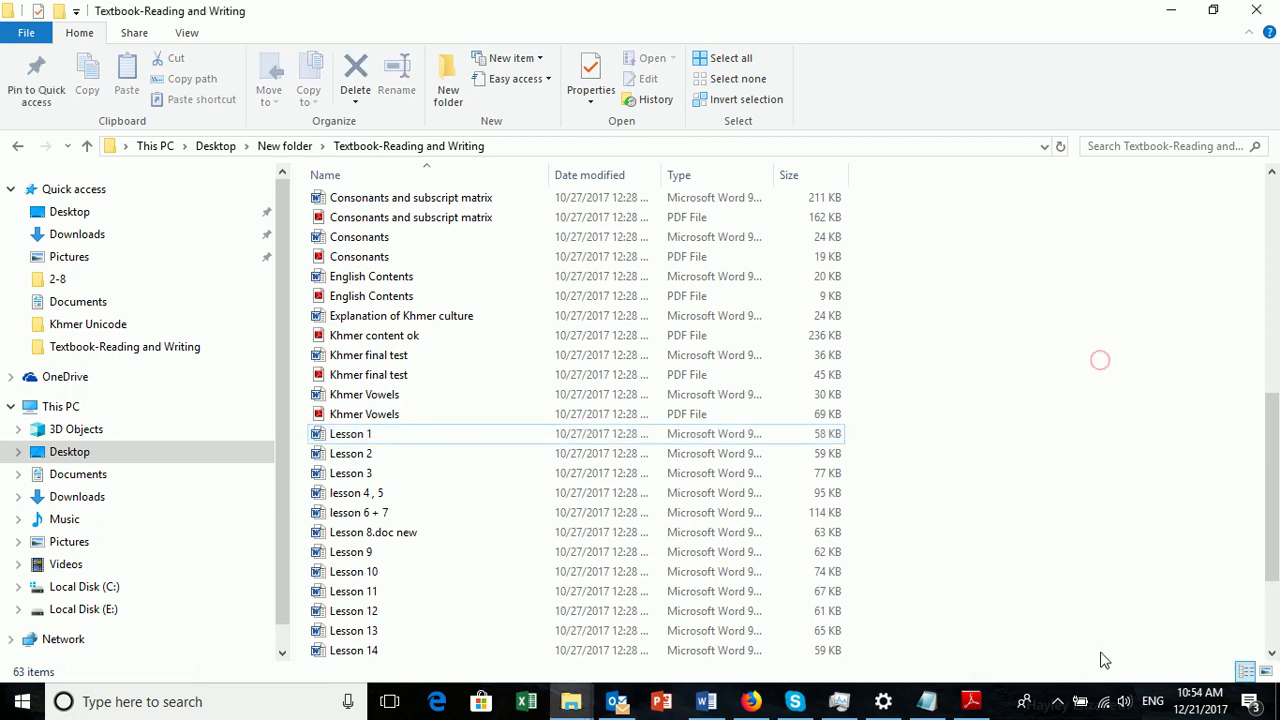
left_click(1058, 702)
right_click(1092, 656)
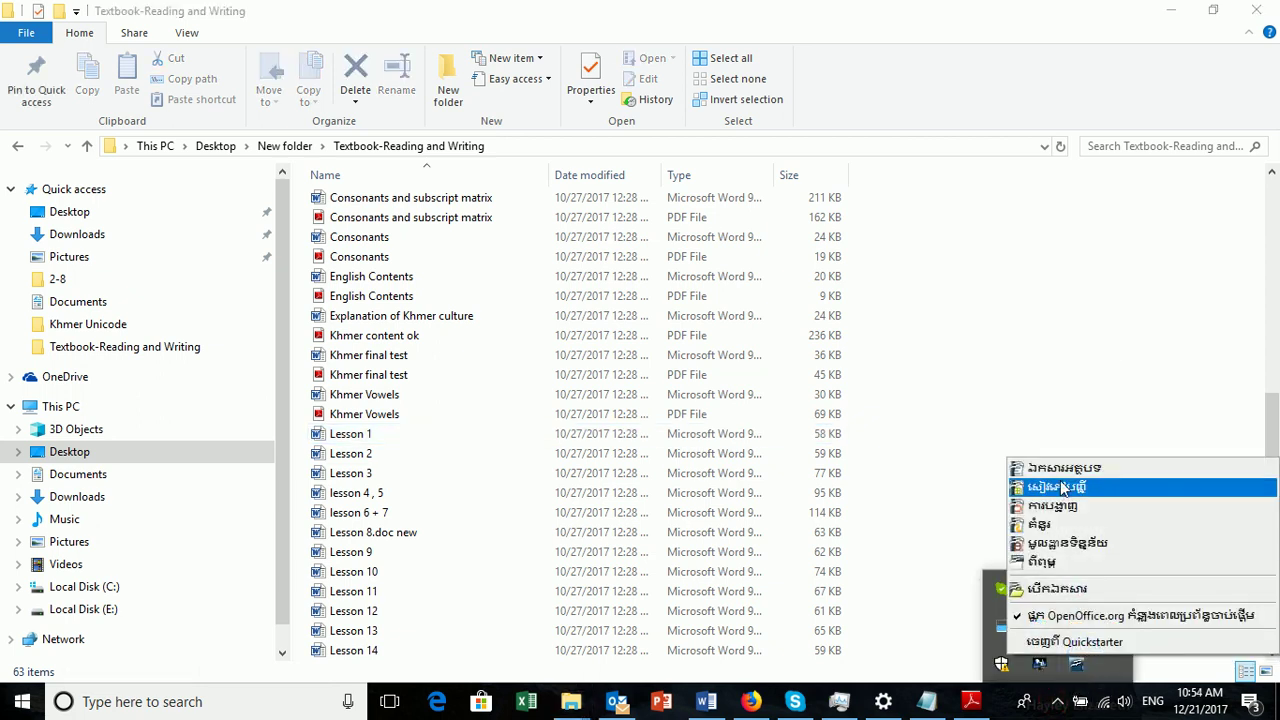
left_click(1042, 418)
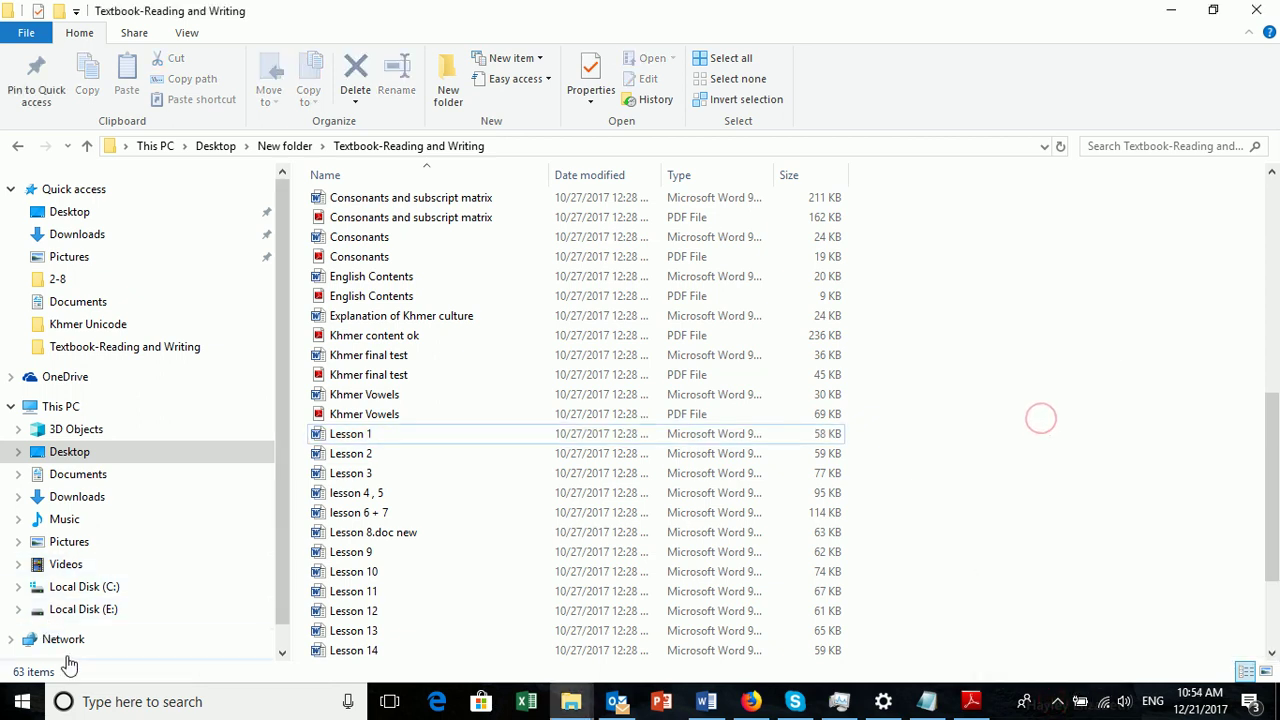
left_click(107, 704)
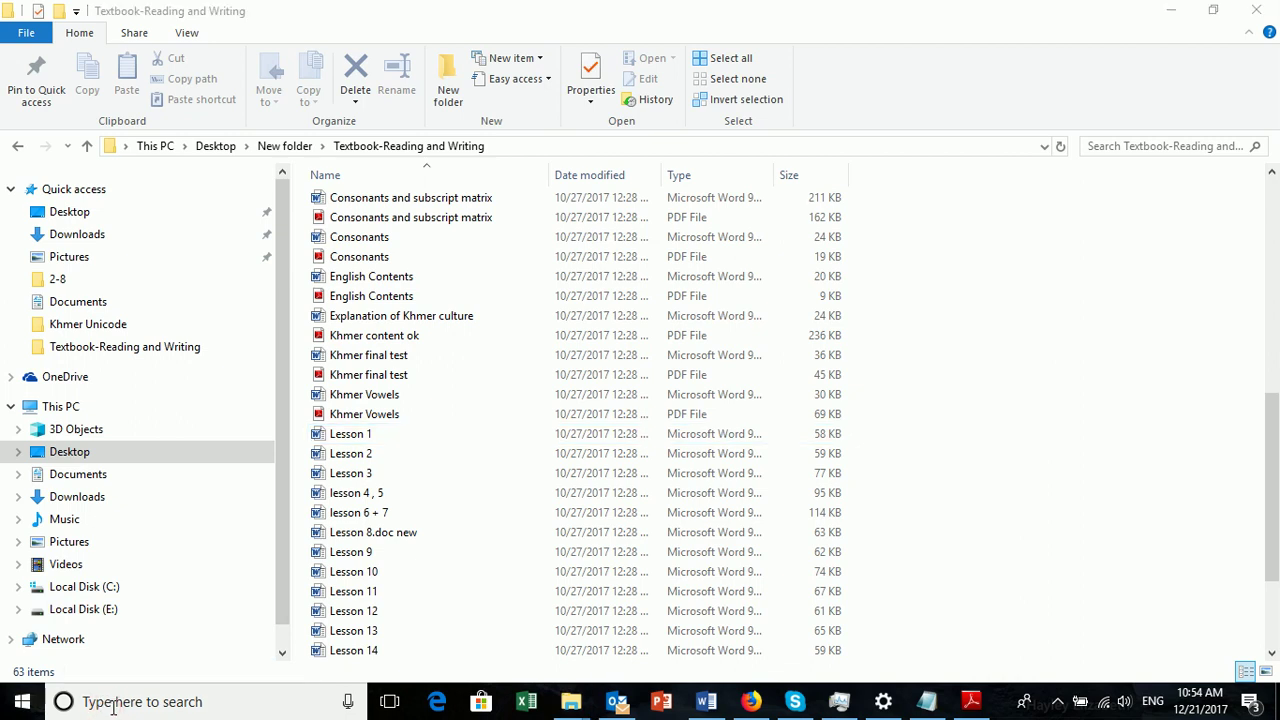
left_click(1079, 504)
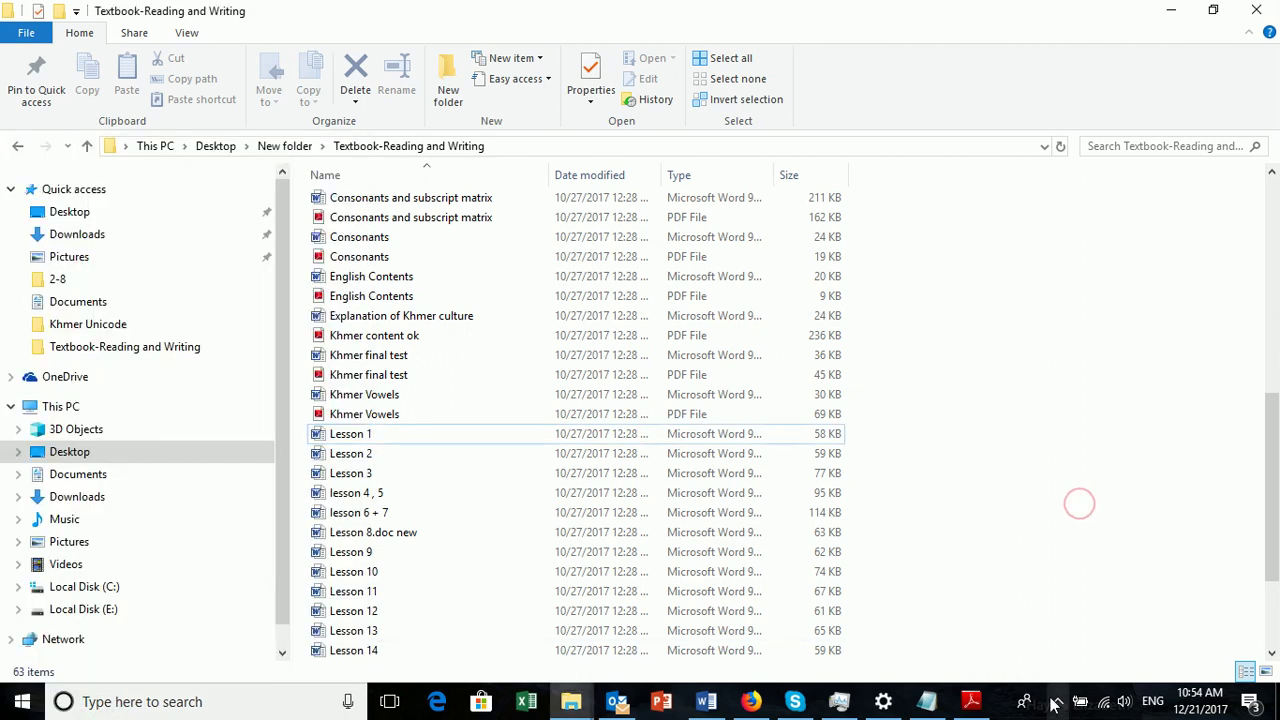
Create a new blank text document from the OpenOffice.org Quickstarter in the hidden tray icons
left_click(1054, 704)
right_click(1083, 667)
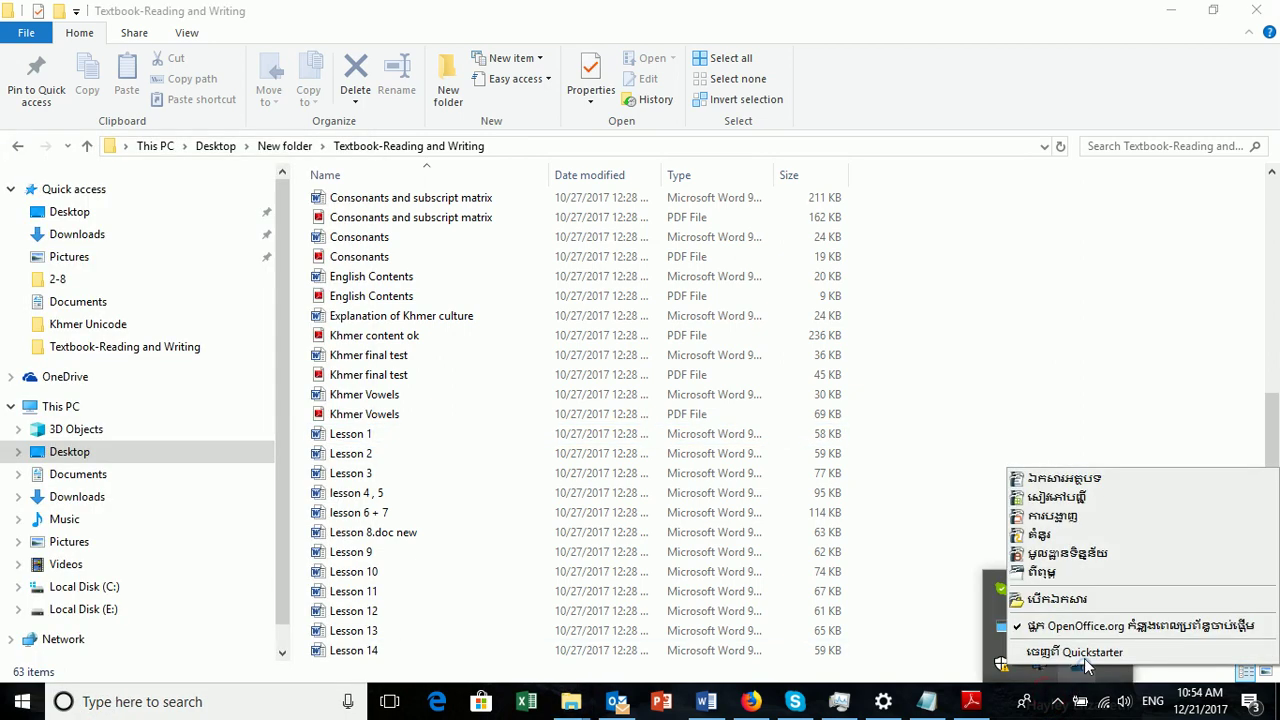
left_click(1065, 481)
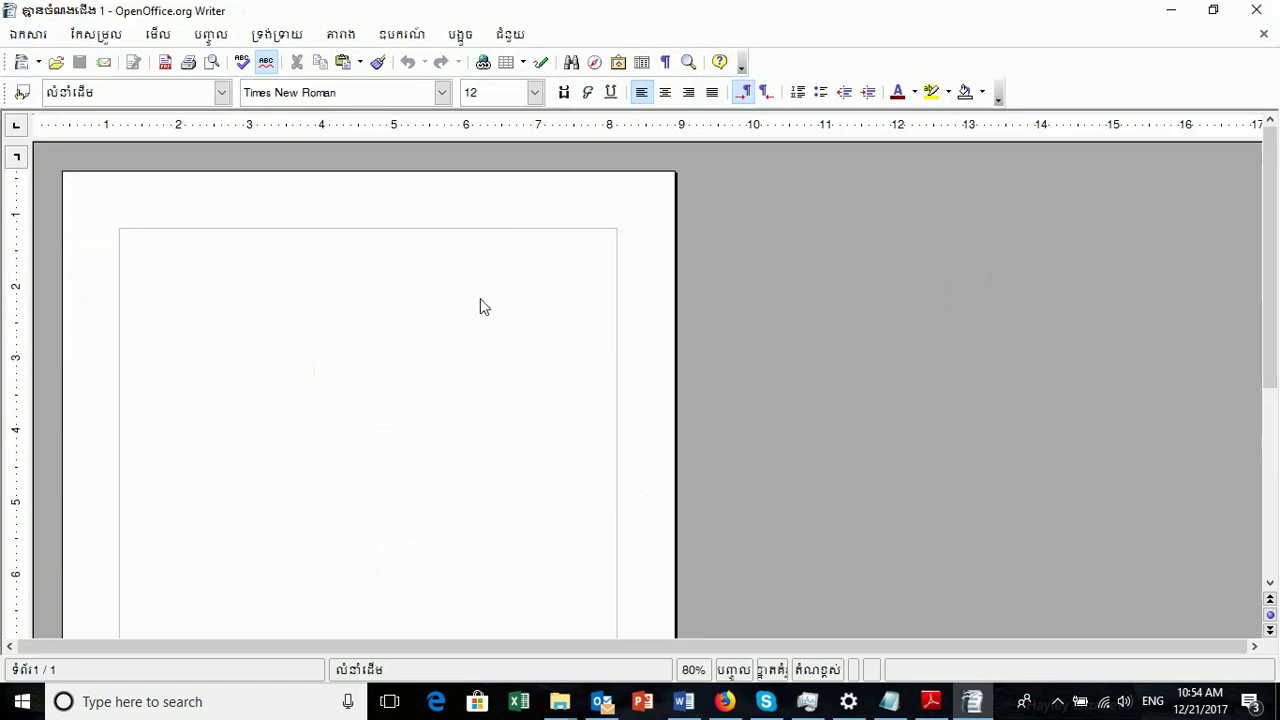
Paste the copied Lesson 1 content into the blank Writer document and go back to its first page
right_click(190, 252)
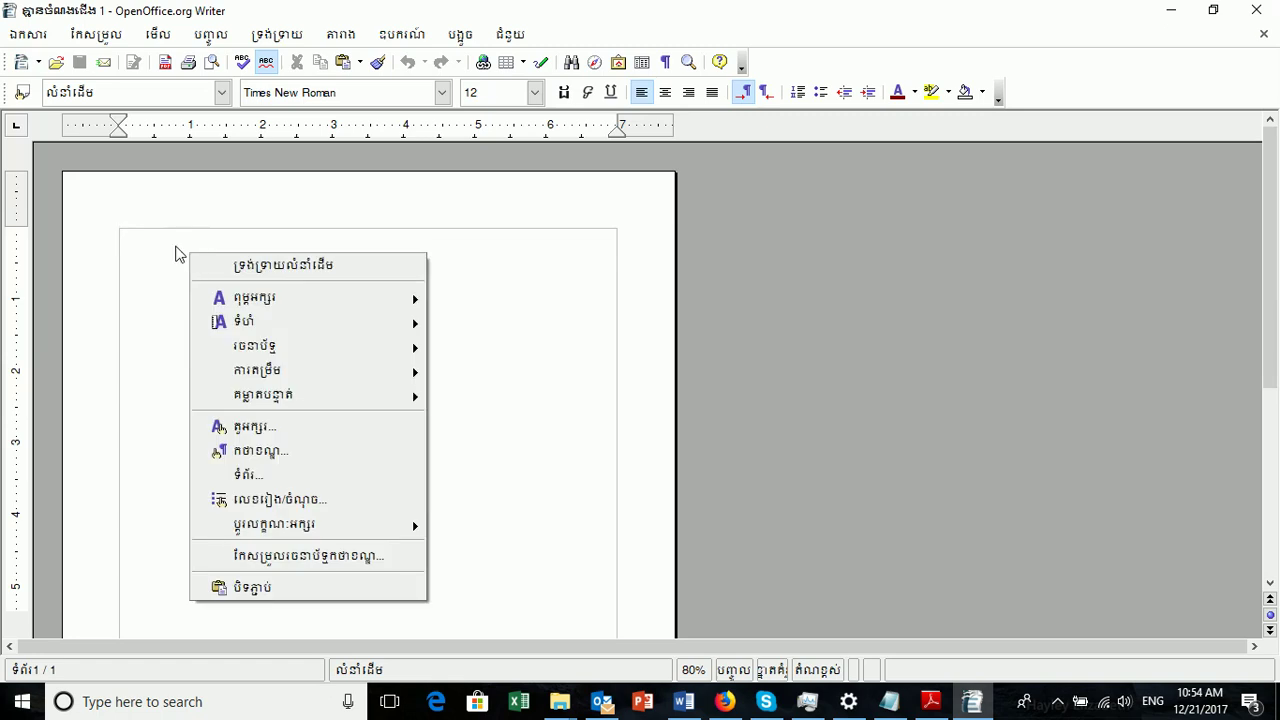
left_click(126, 224)
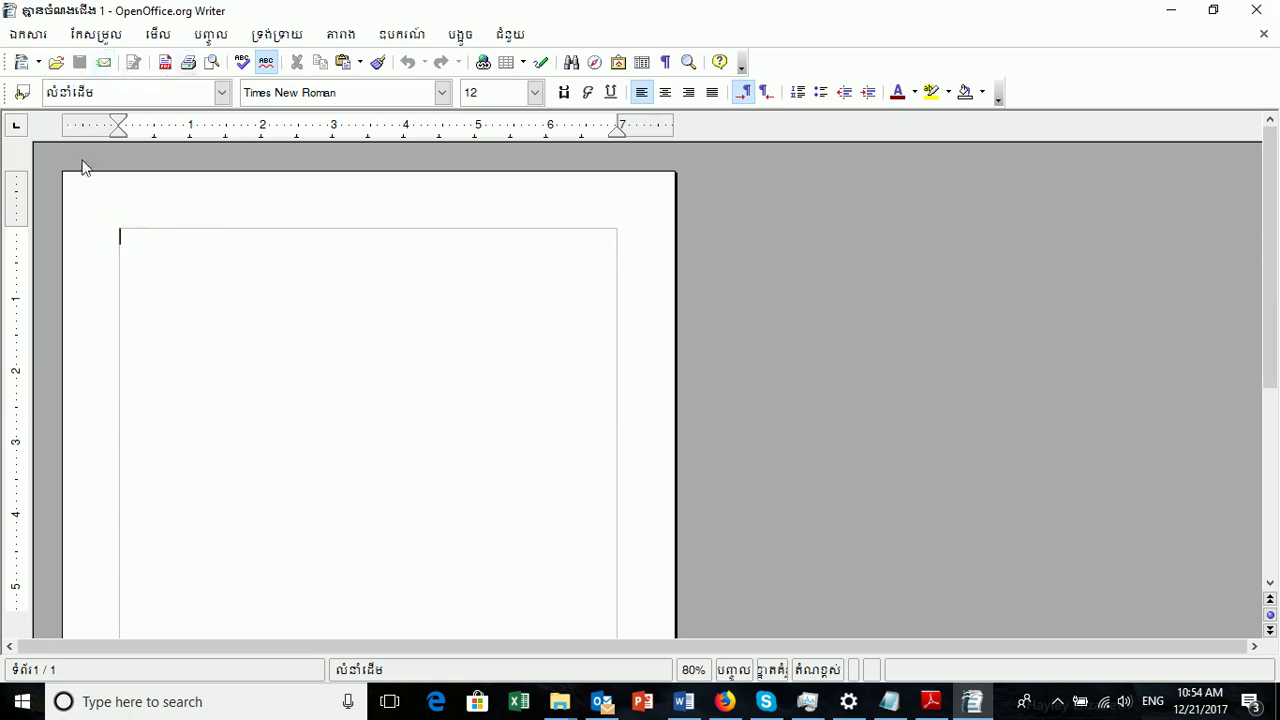
key("ctrl+v")
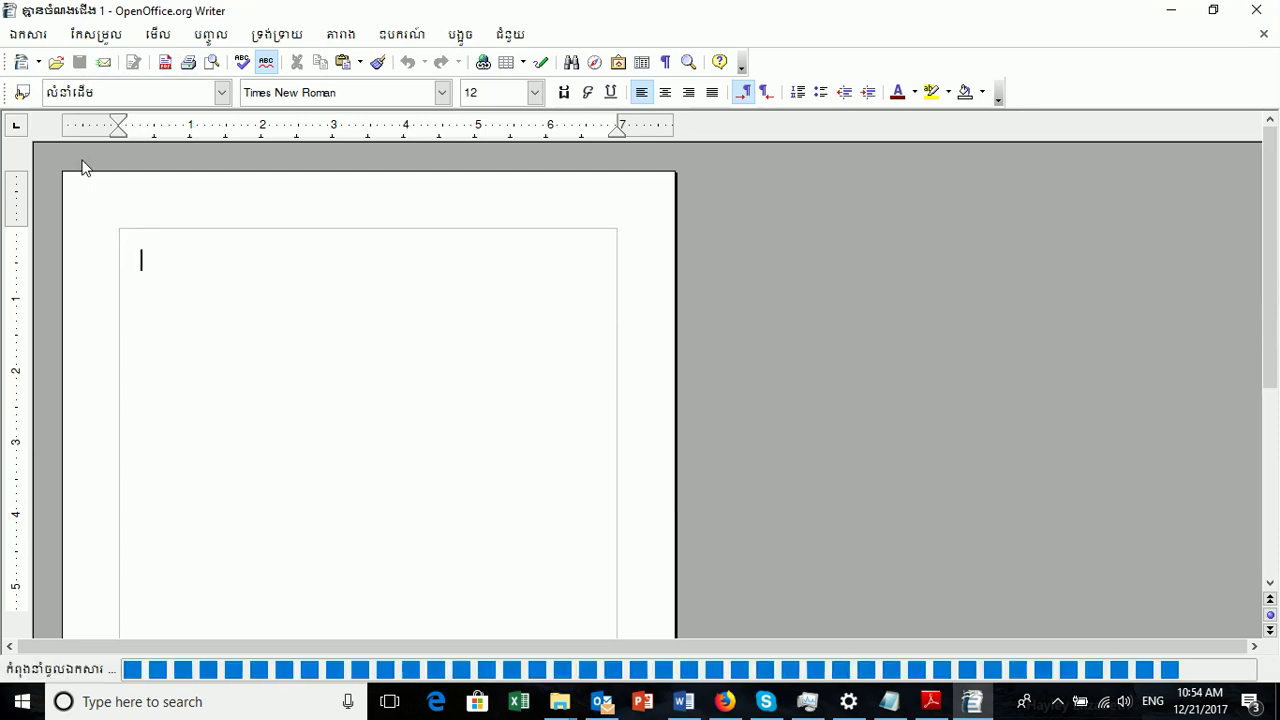
scroll(418, 306, "up", 5)
scroll(418, 306, "up", 10)
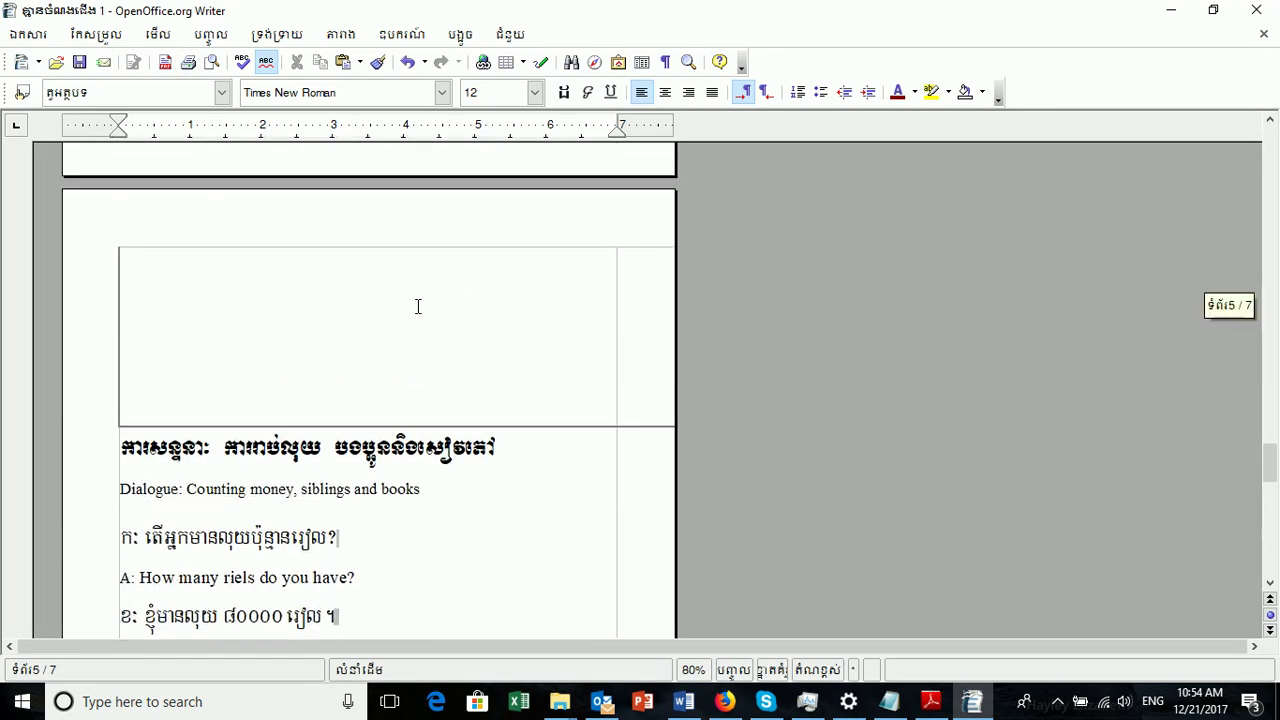
left_click_drag(1265, 392, 1265, 178)
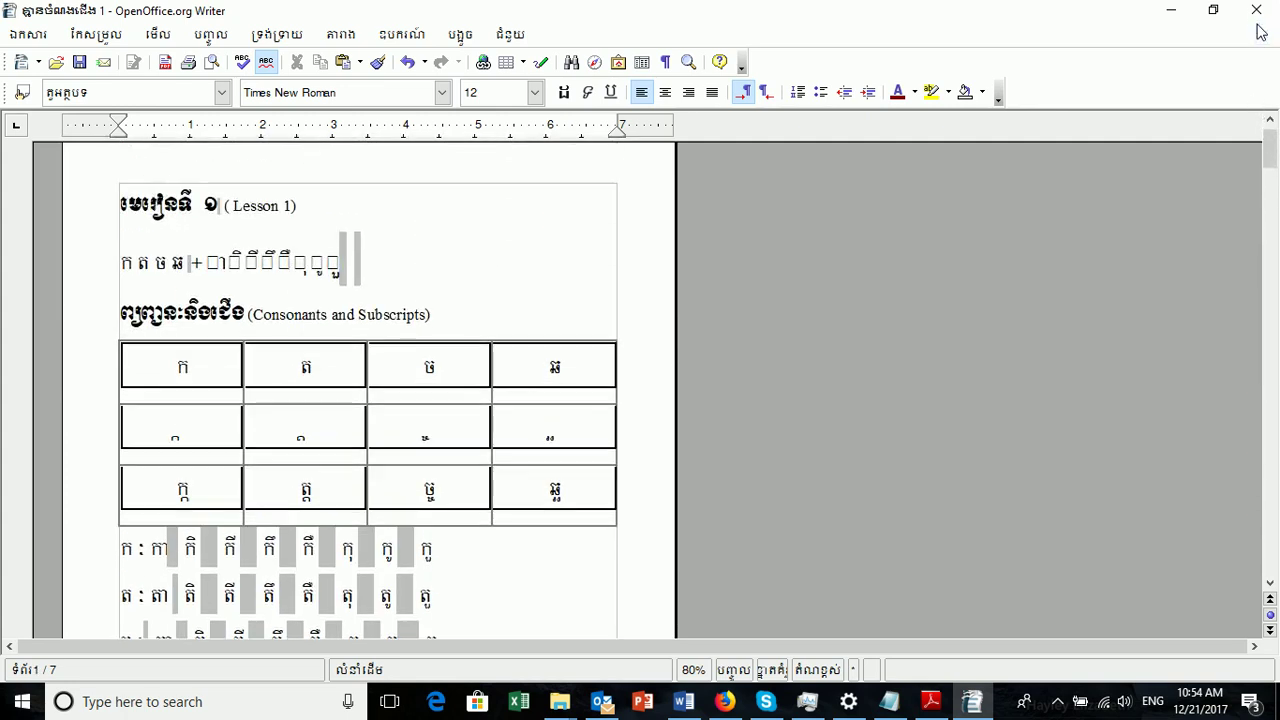
Close the Writer document, saving it on the Desktop as an OpenDocument text file named Khmer convert-09
left_click(1256, 10)
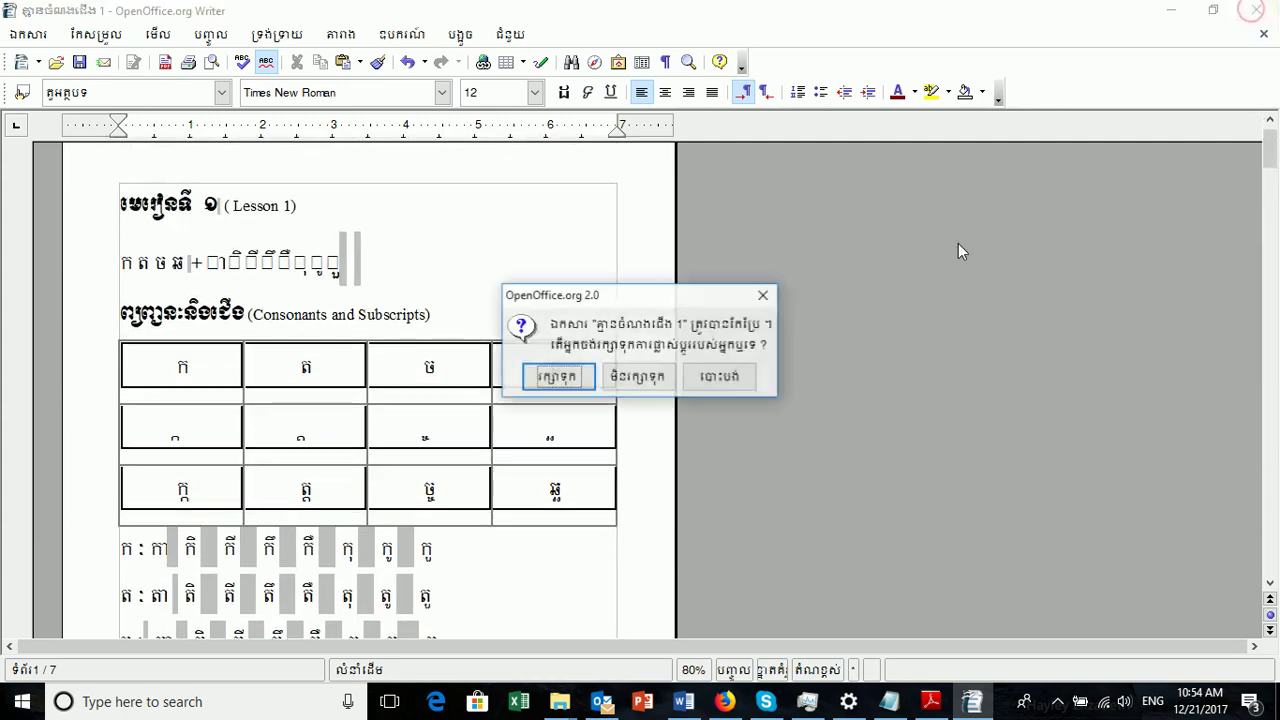
left_click(572, 378)
left_click(689, 220)
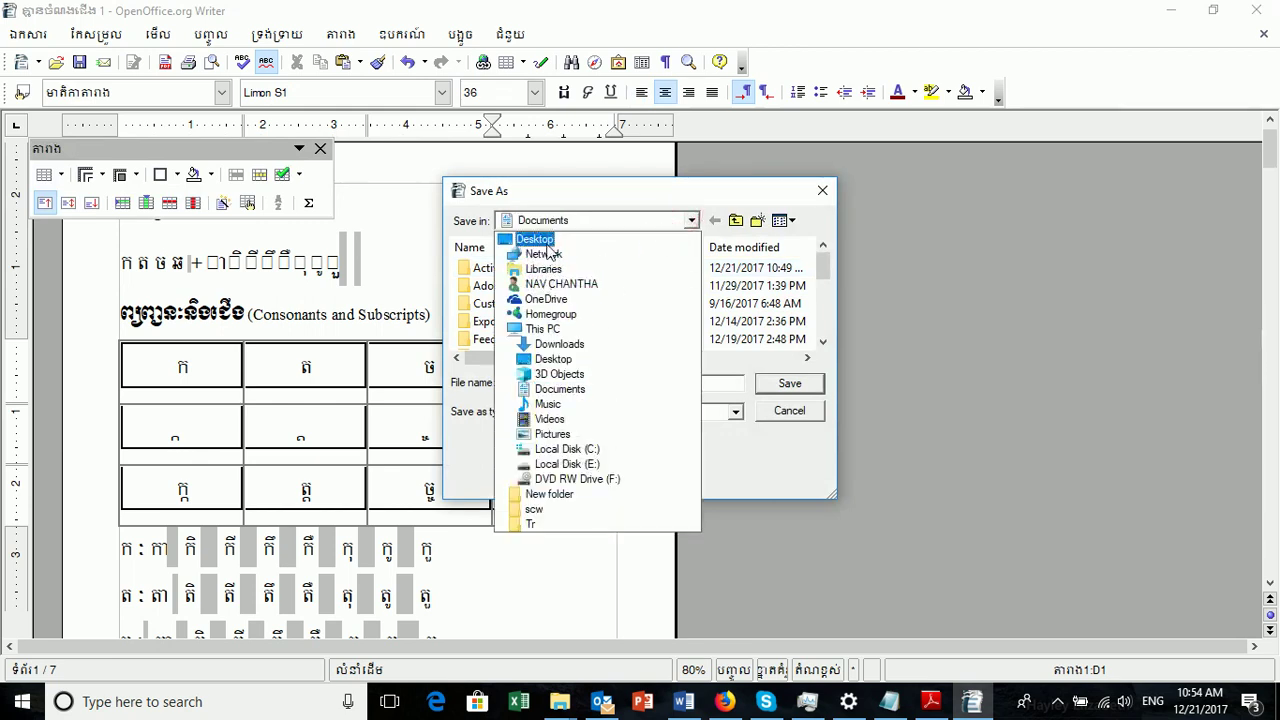
left_click(540, 239)
left_click(555, 380)
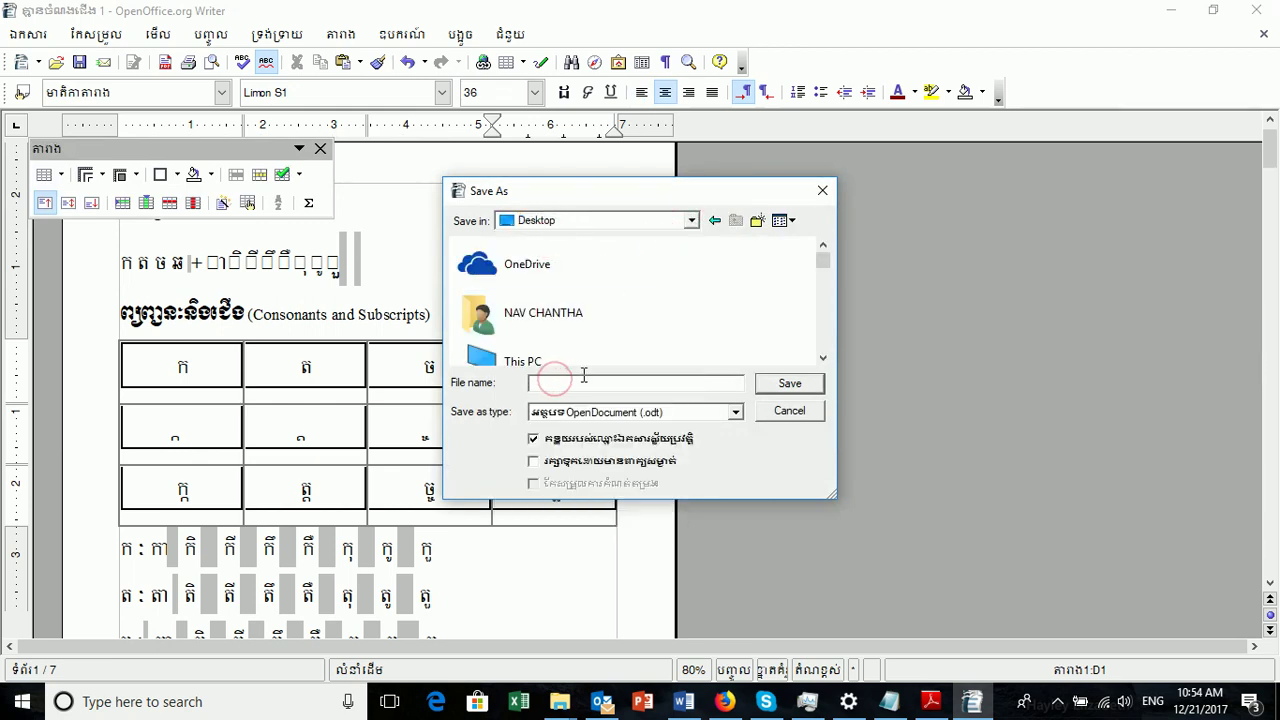
type("Khme")
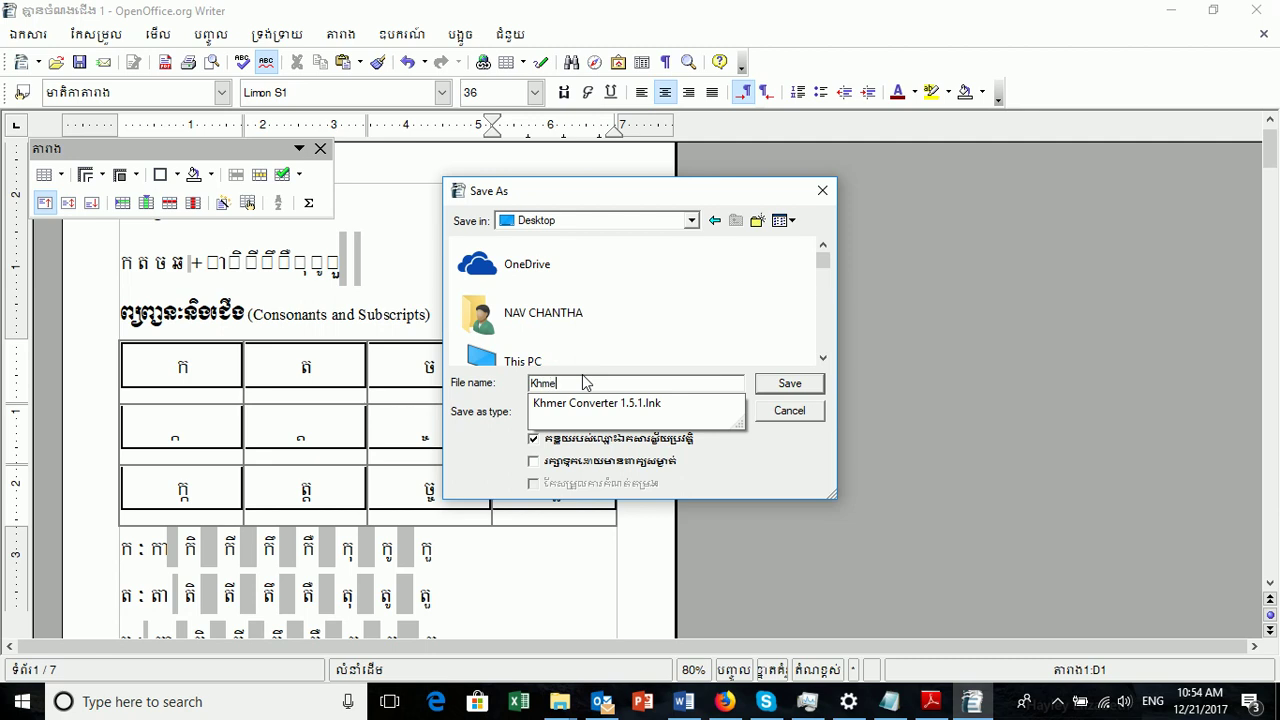
type("r cob")
key("BackSpace")
key("BackSpace")
type("nvert-0")
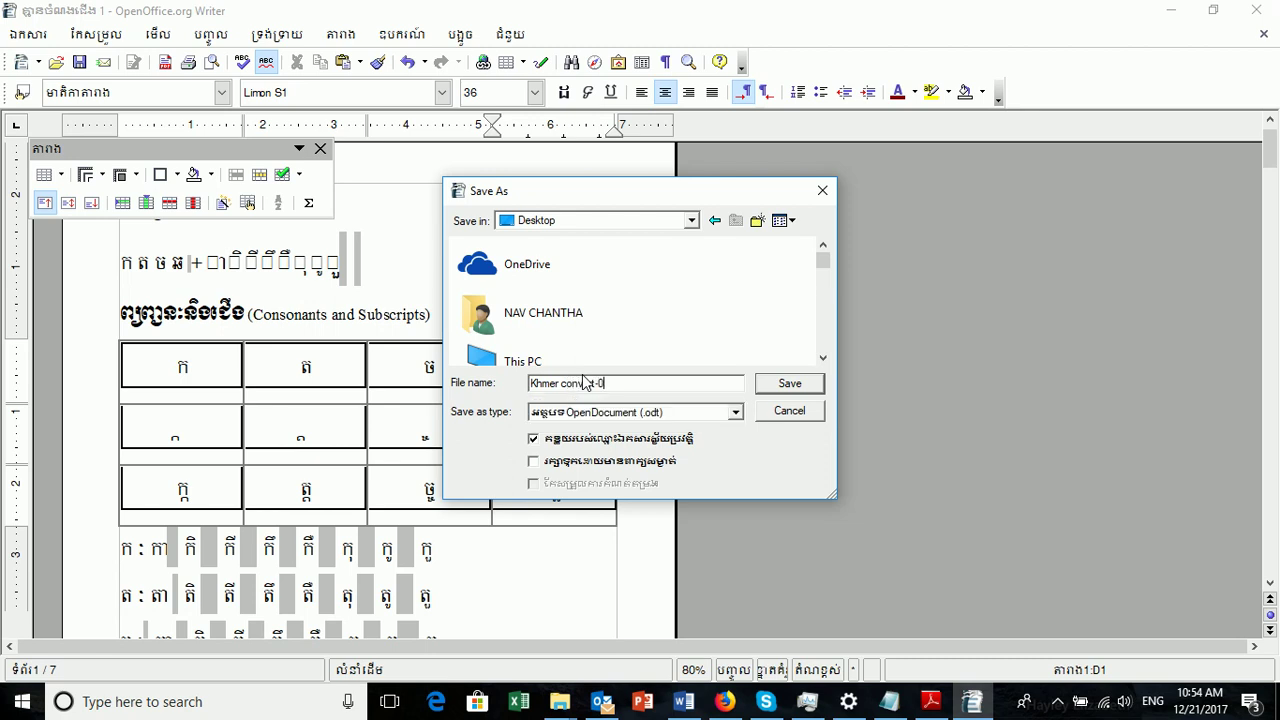
key("Return")
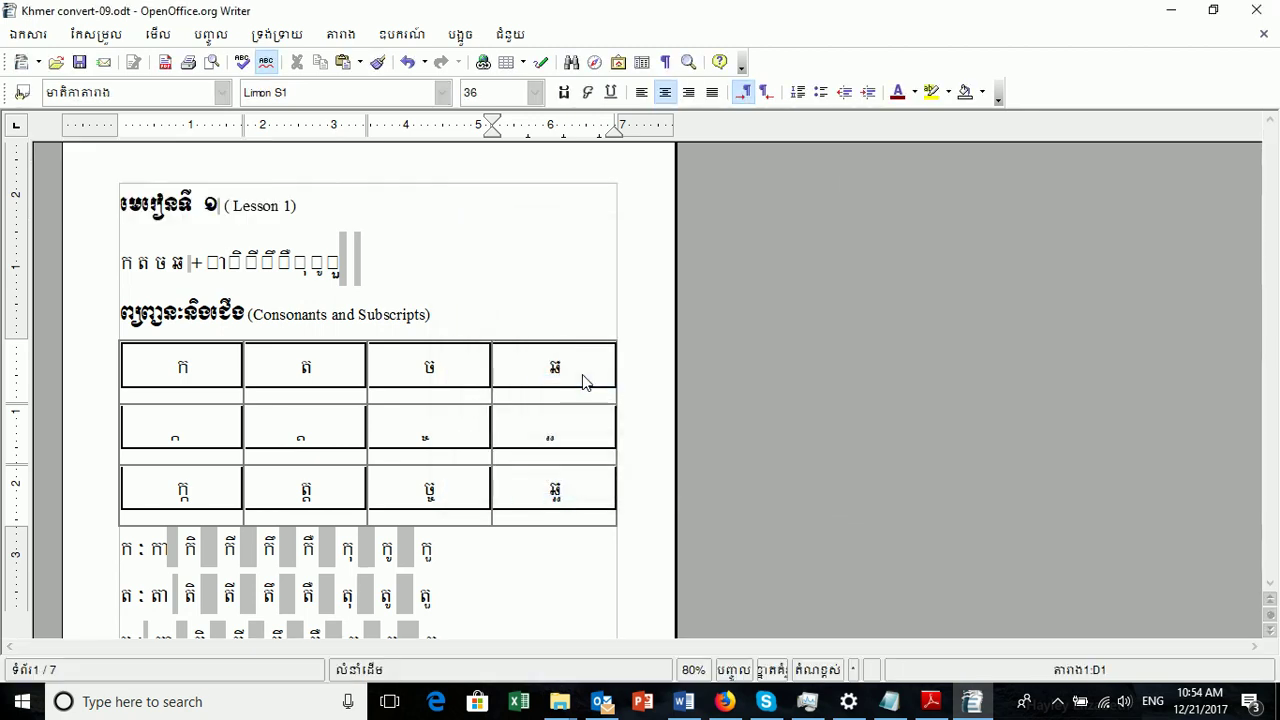
key("alt+F4")
Minimize File Explorer, launch Khmer Converter 1.5.1 from the desktop and move its window clear of the icons
left_click(1171, 10)
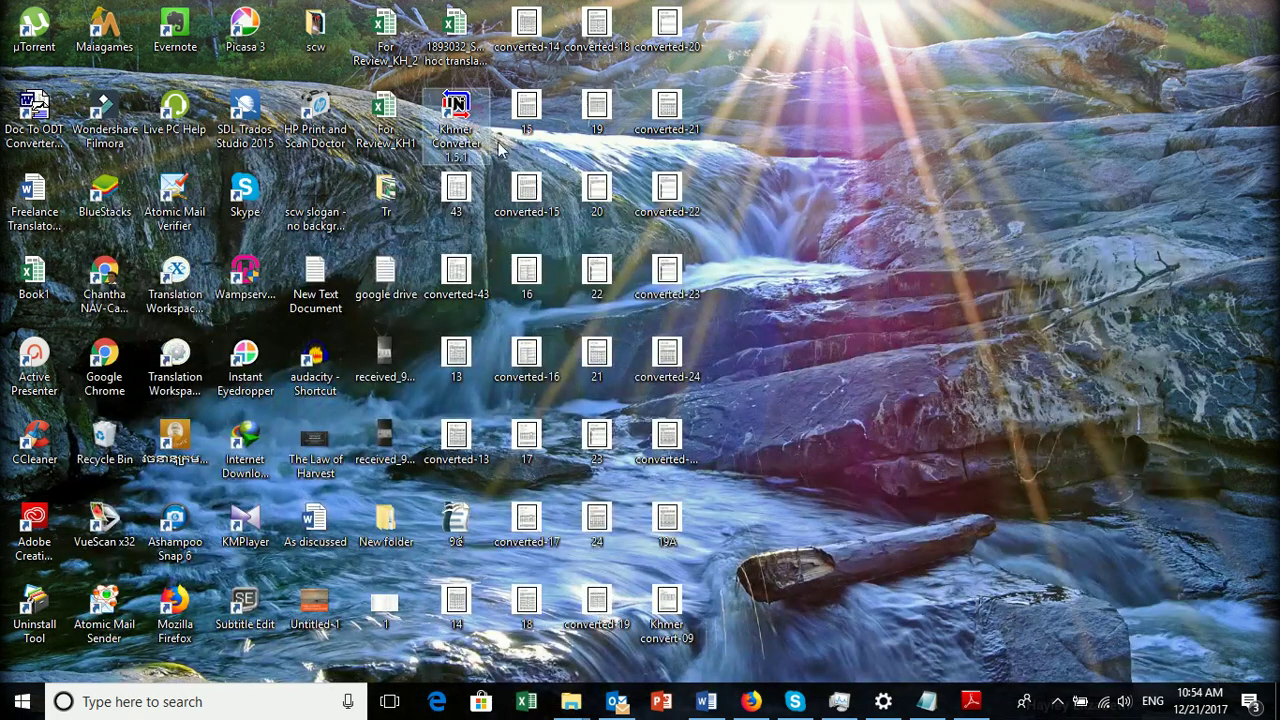
double_click(462, 114)
left_click_drag(401, 167, 759, 57)
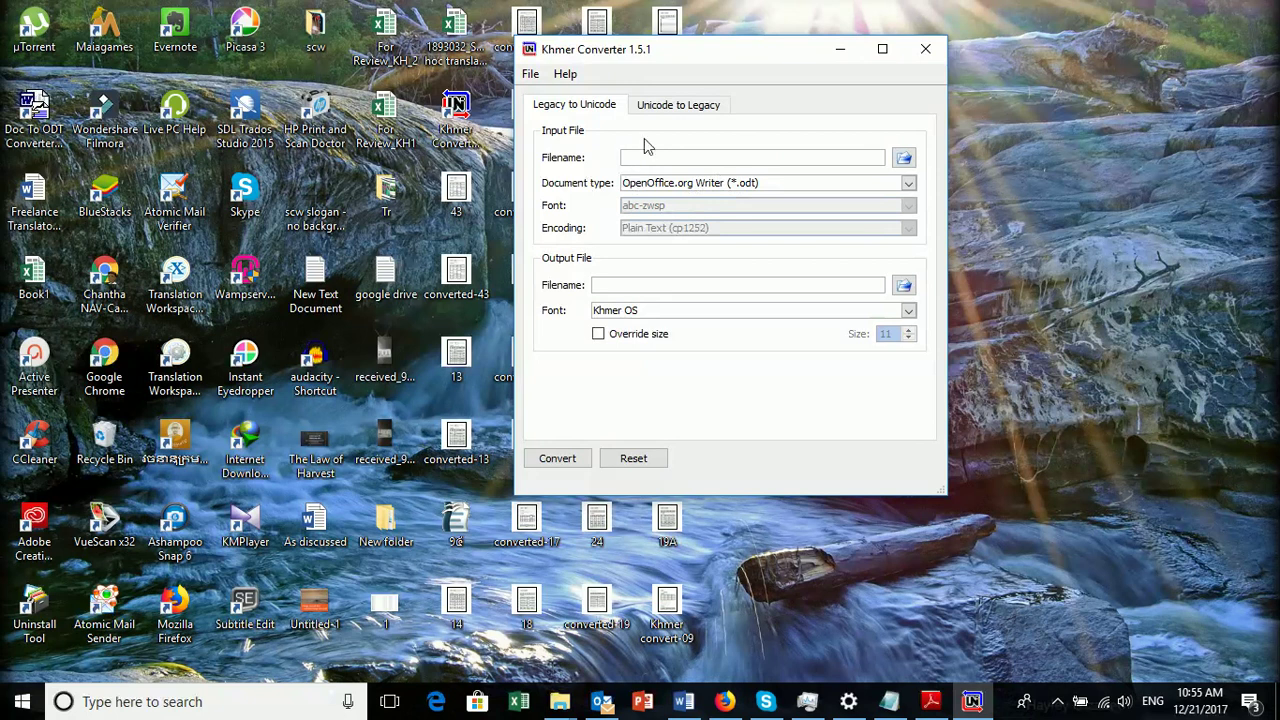
Load the Khmer convert-09 file from the Desktop as the input file for the Legacy to Unicode conversion
left_click(905, 160)
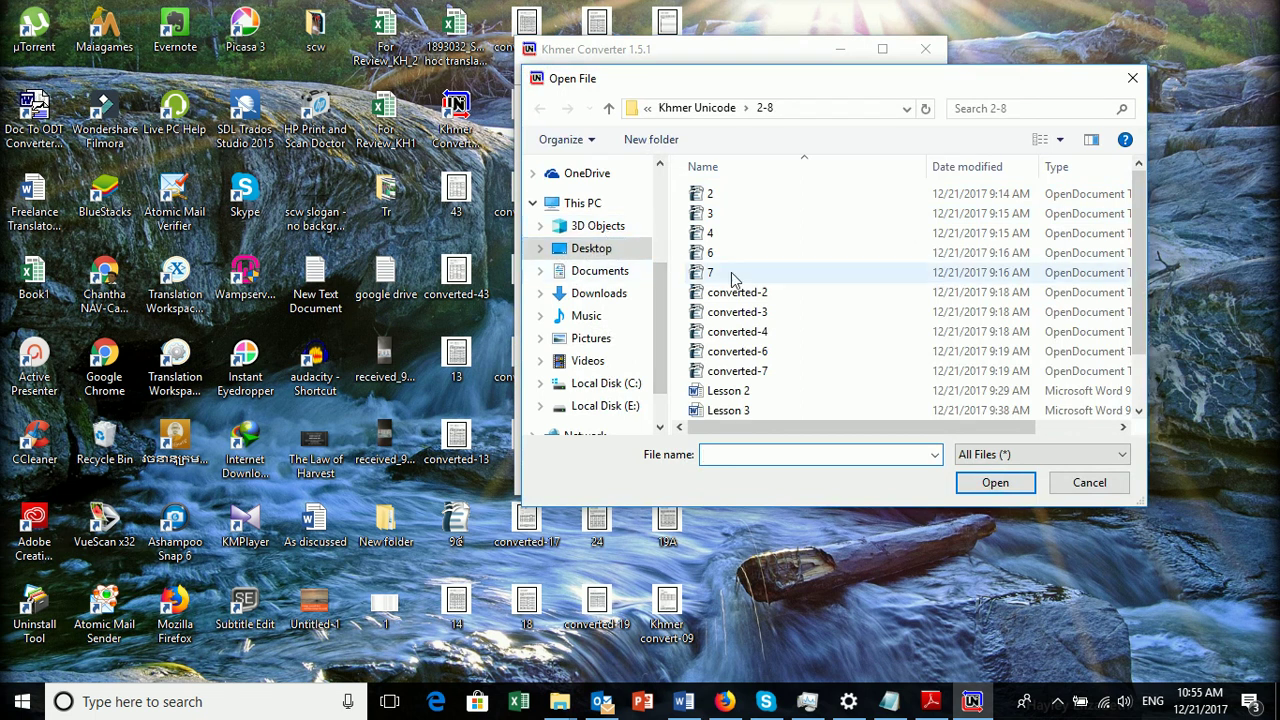
scroll(785, 305, "down", 1)
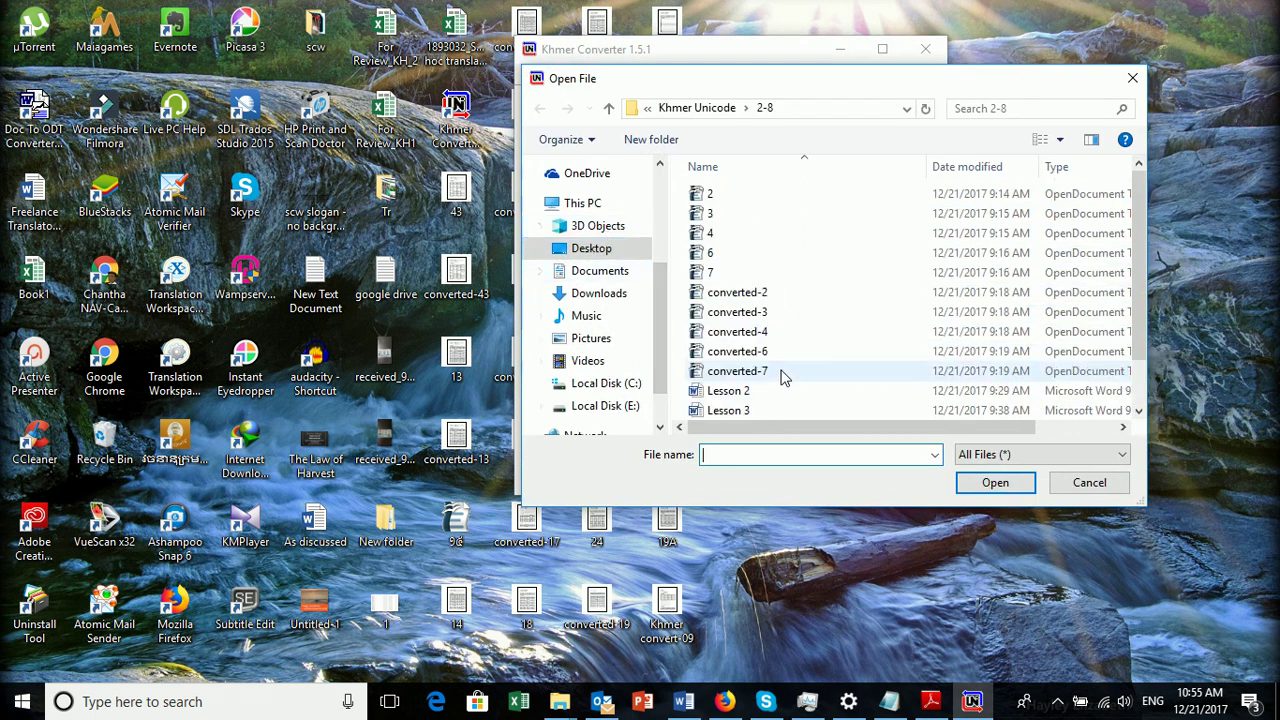
left_click(608, 254)
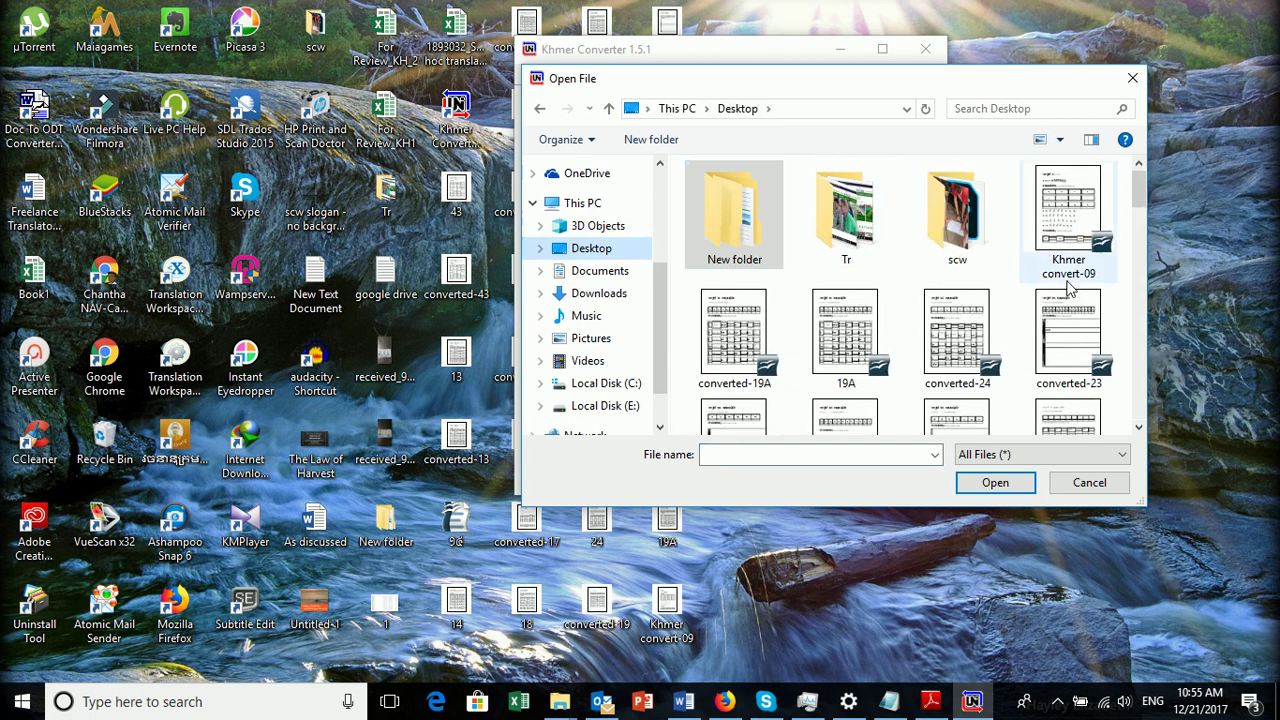
left_click(1068, 250)
left_click(996, 484)
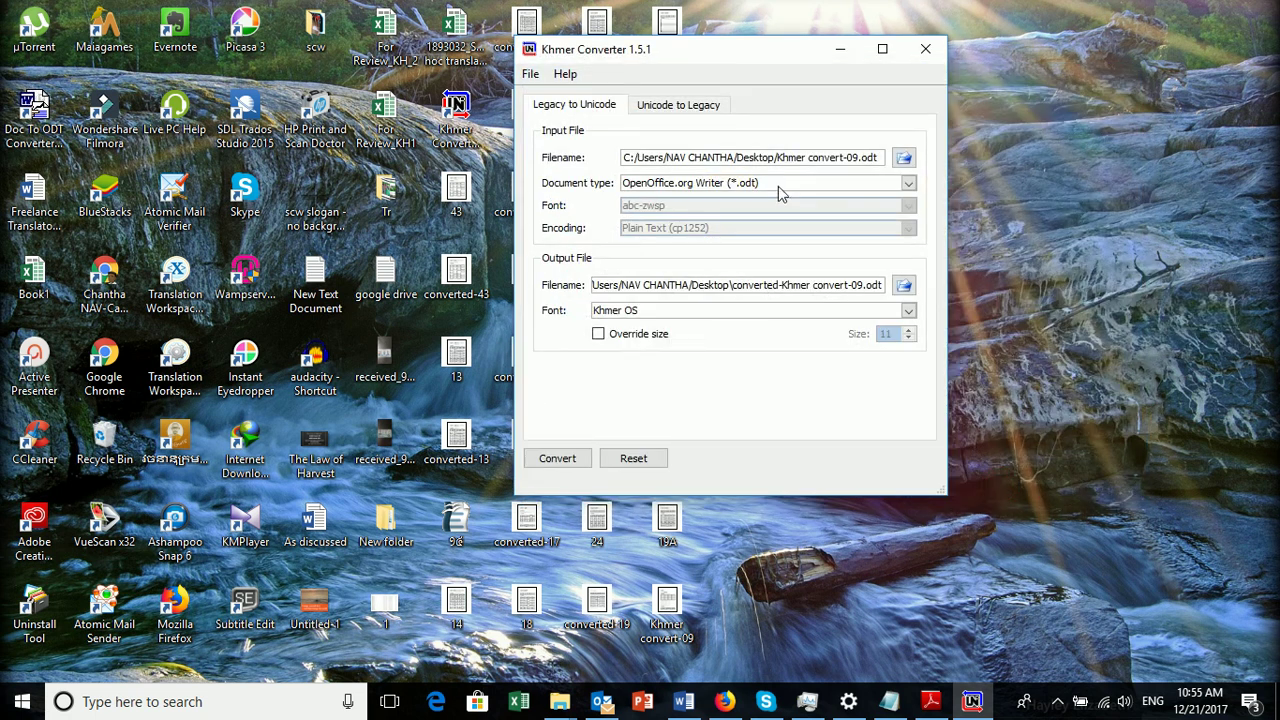
Check the input file's odt extension and choose OpenOffice.org Writer (*.odt) as the document type
double_click(866, 157)
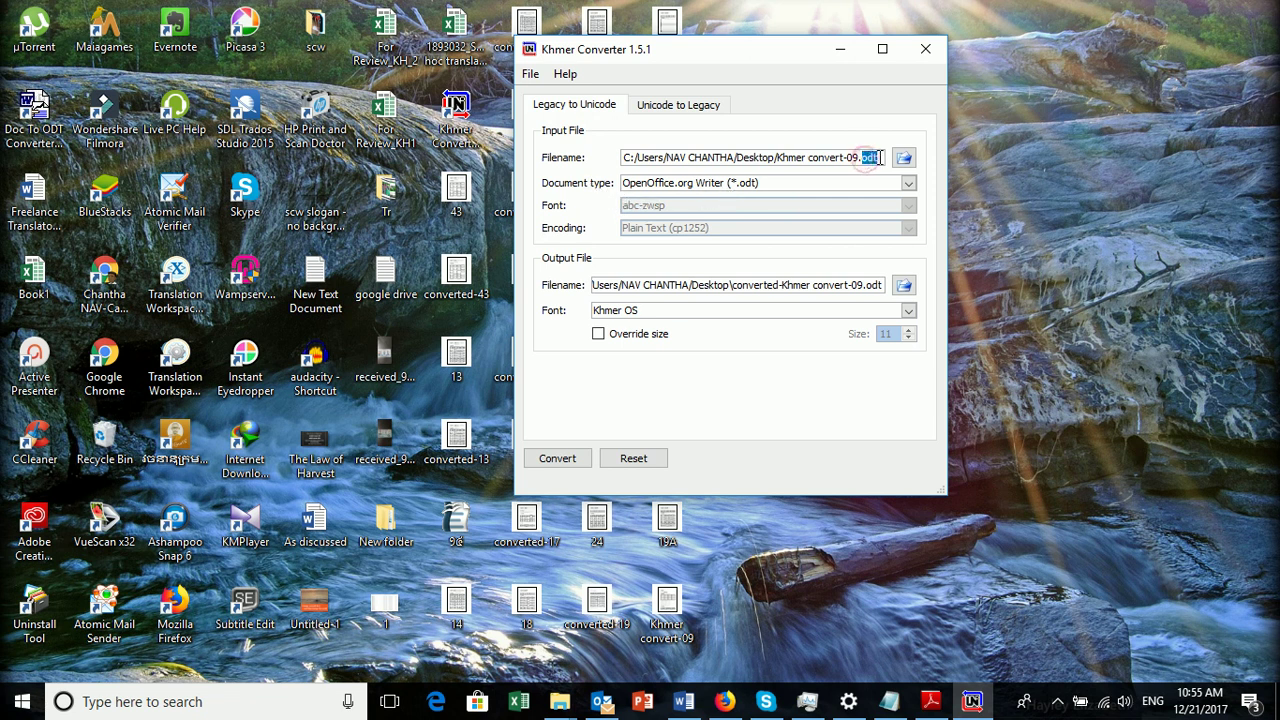
left_click(664, 185)
left_click(737, 203)
left_click(737, 186)
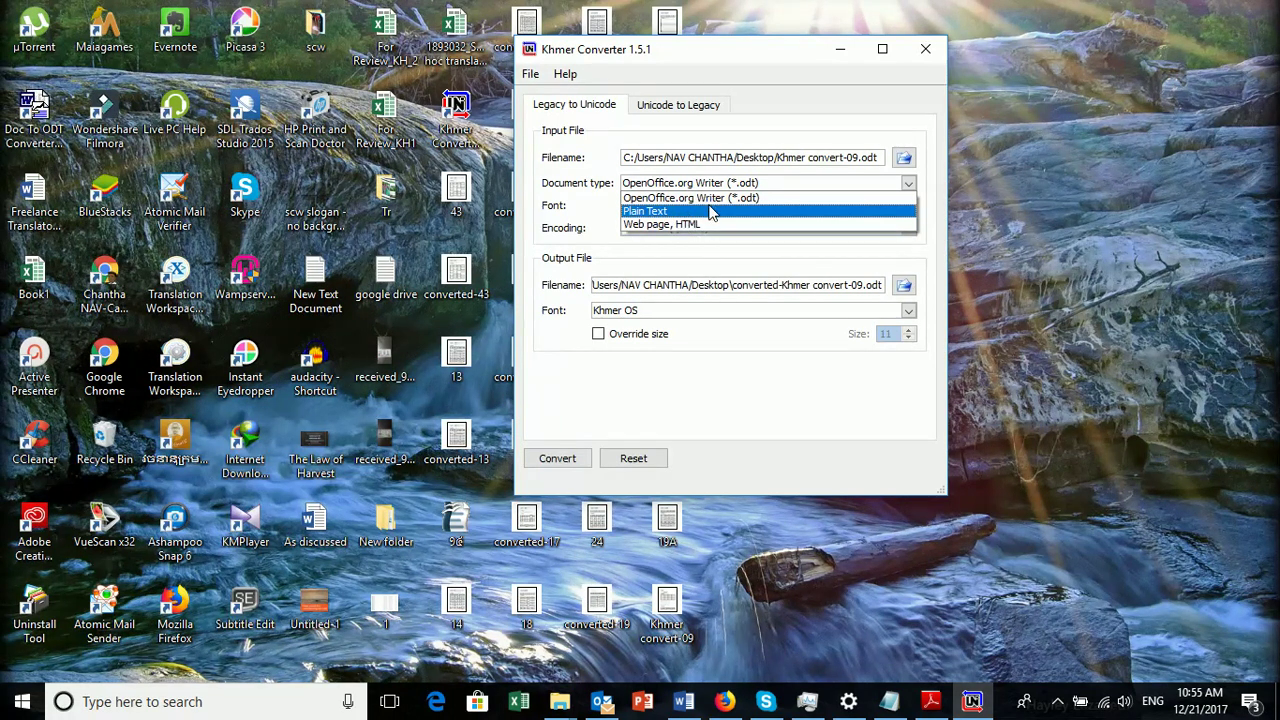
left_click(691, 200)
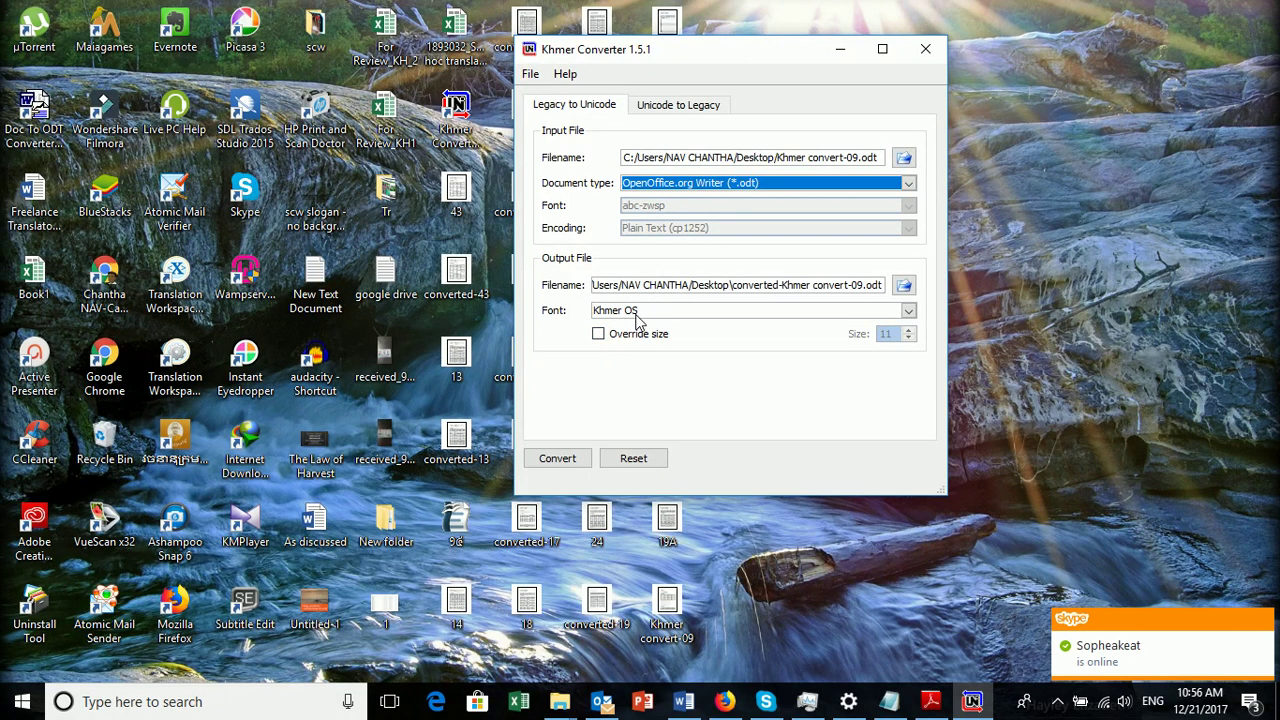
Override the output font size with 16 and set the output font to Khmer OS Battambang
left_click(598, 334)
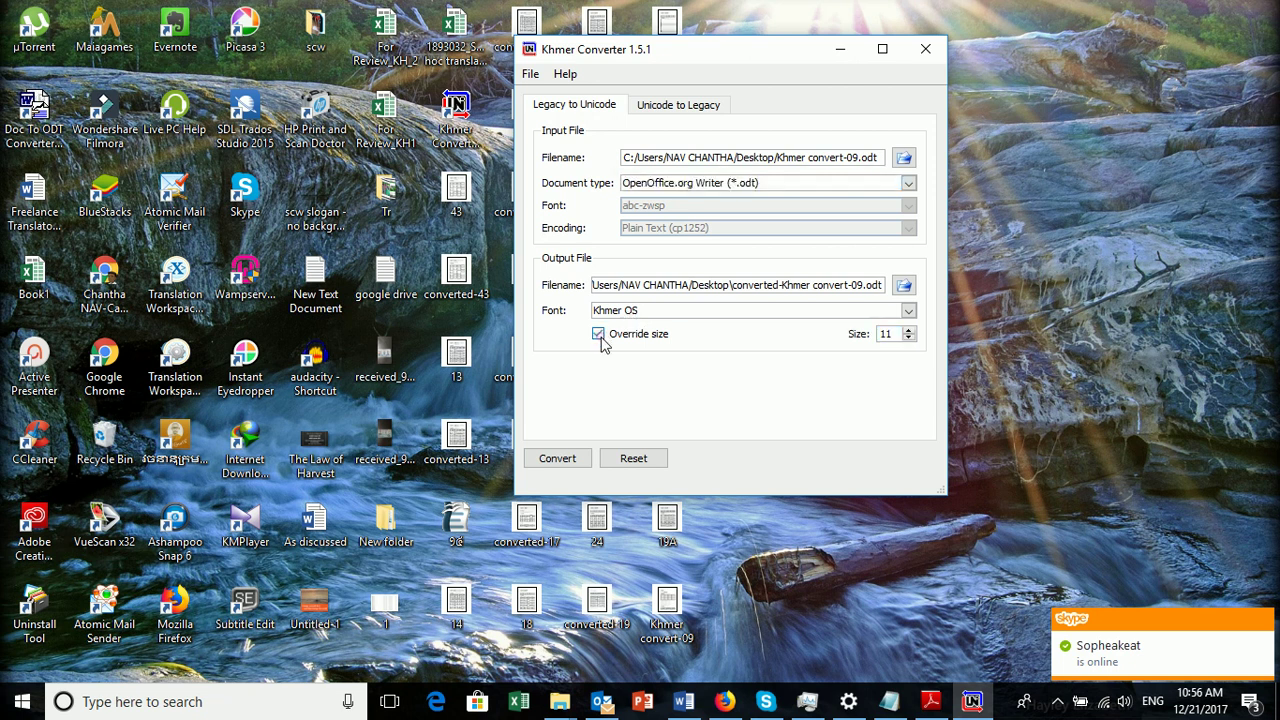
left_click(885, 334)
double_click(887, 334)
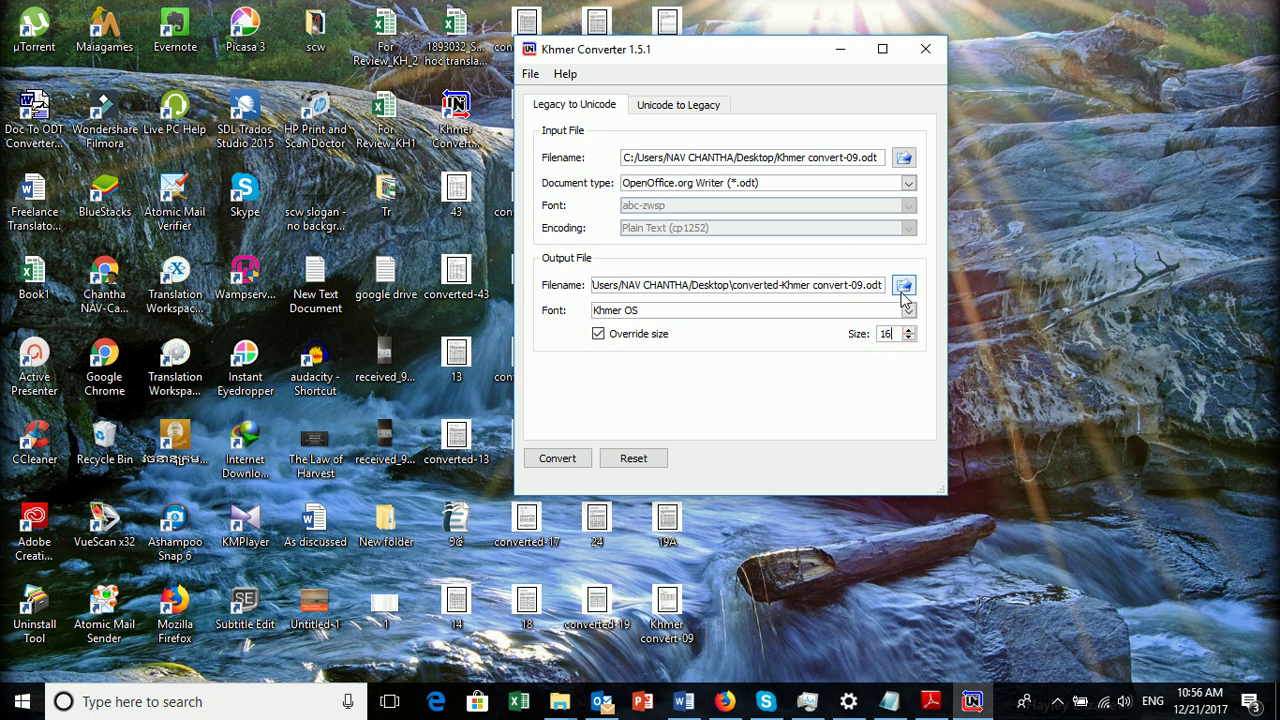
left_click(677, 312)
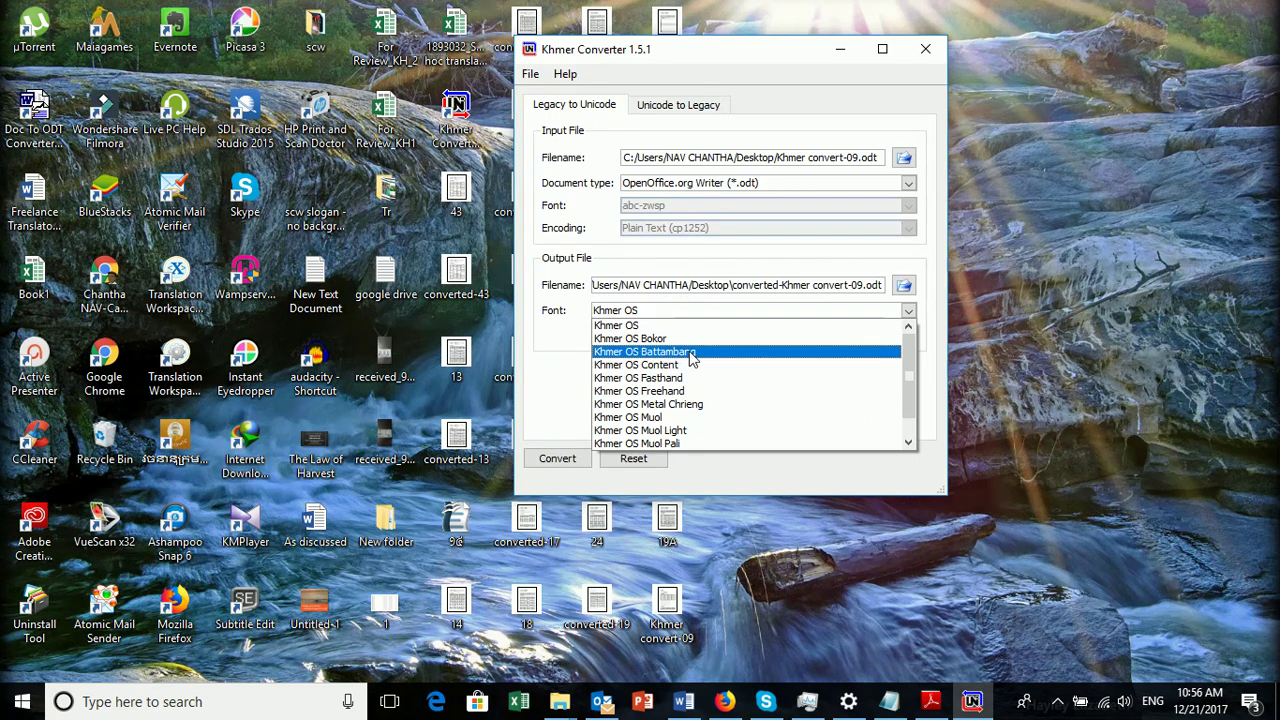
left_click(690, 354)
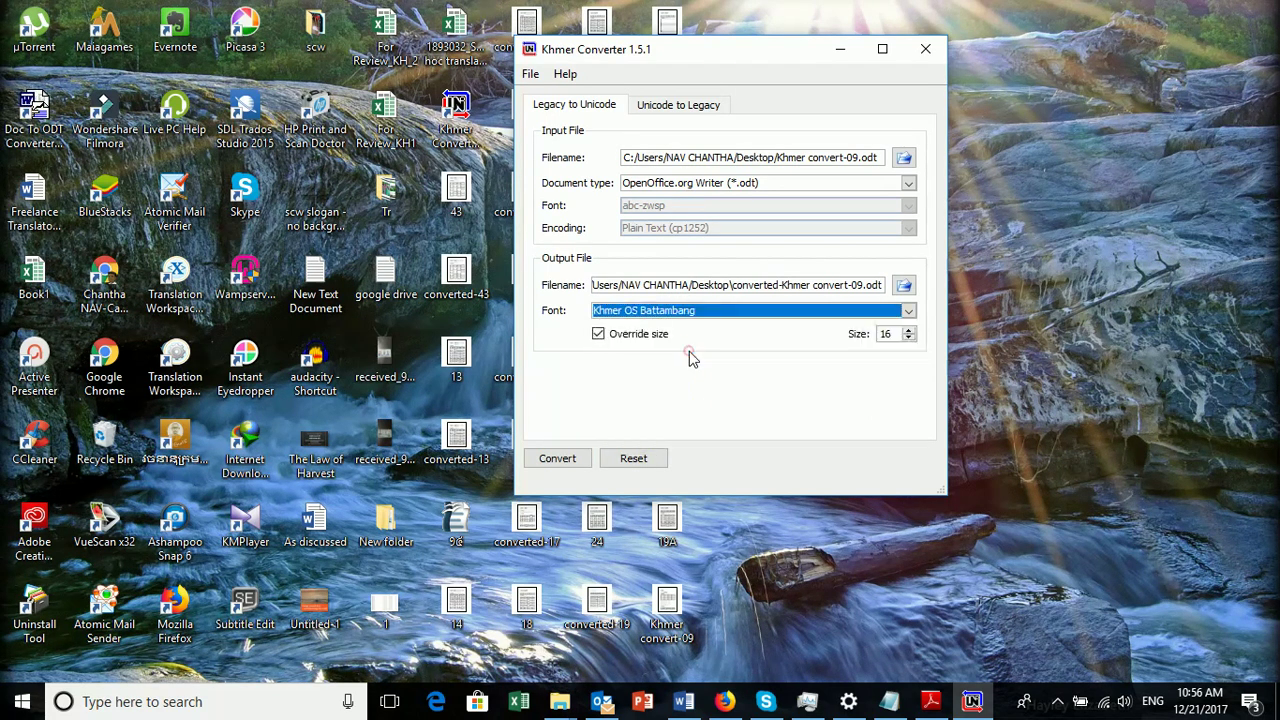
Convert the file to Unicode, minimize the converter and open the converted-Khmer convert-09 document from the desktop
left_click(556, 466)
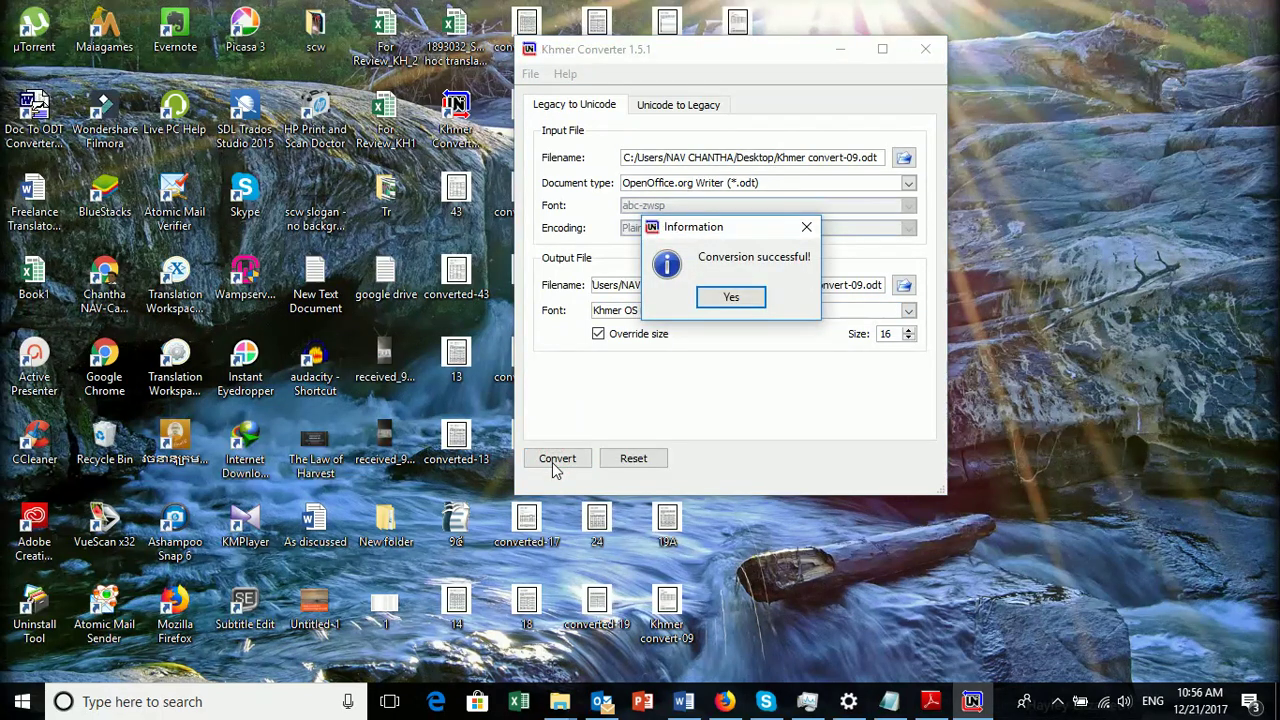
left_click(729, 299)
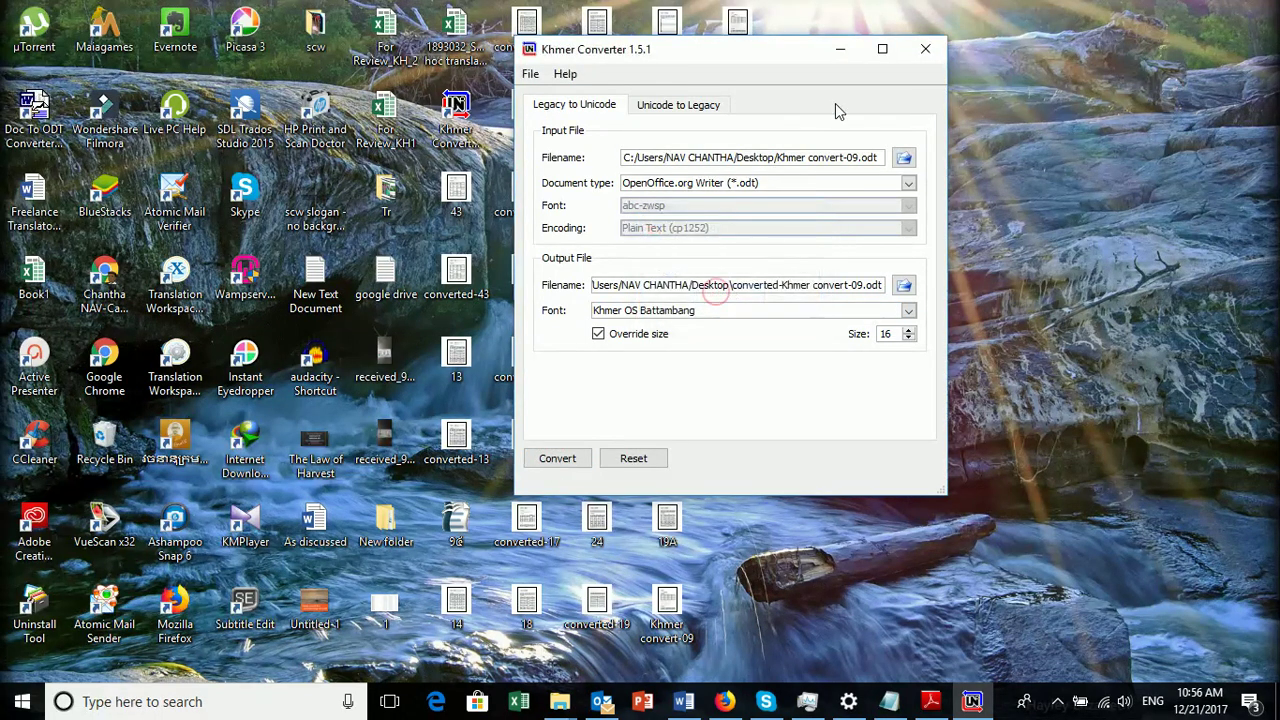
left_click(836, 52)
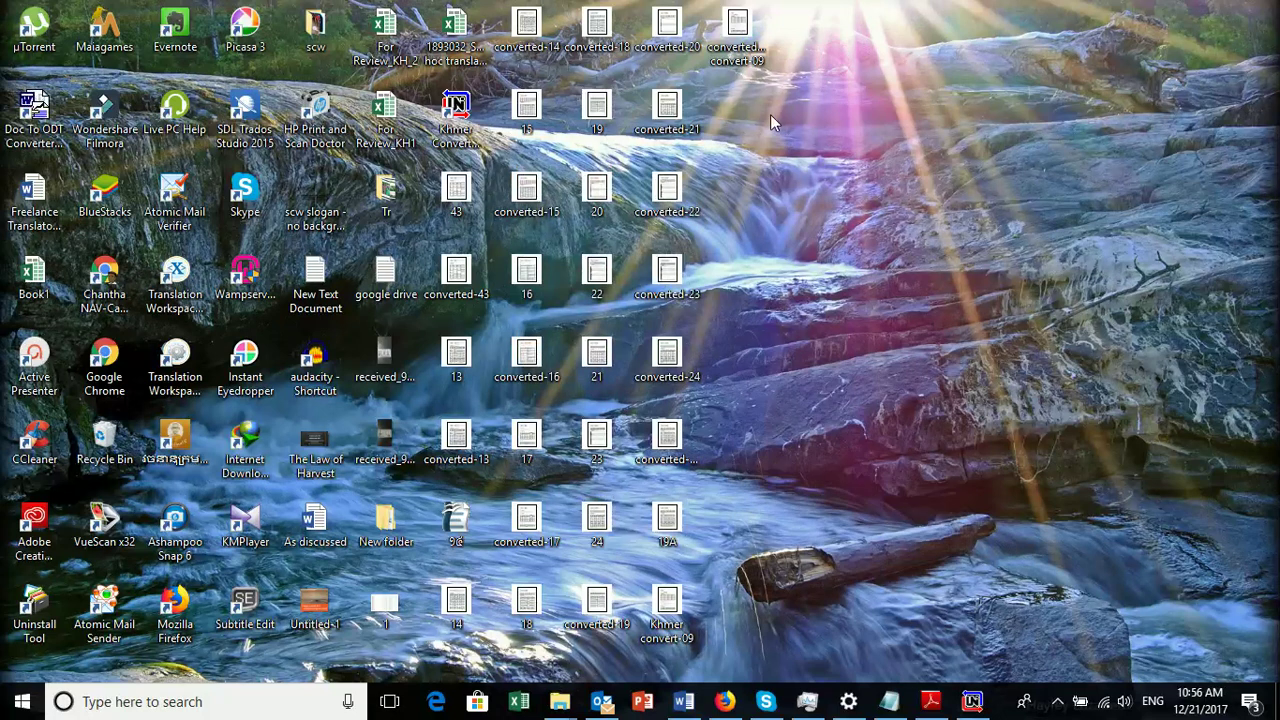
left_click(745, 45)
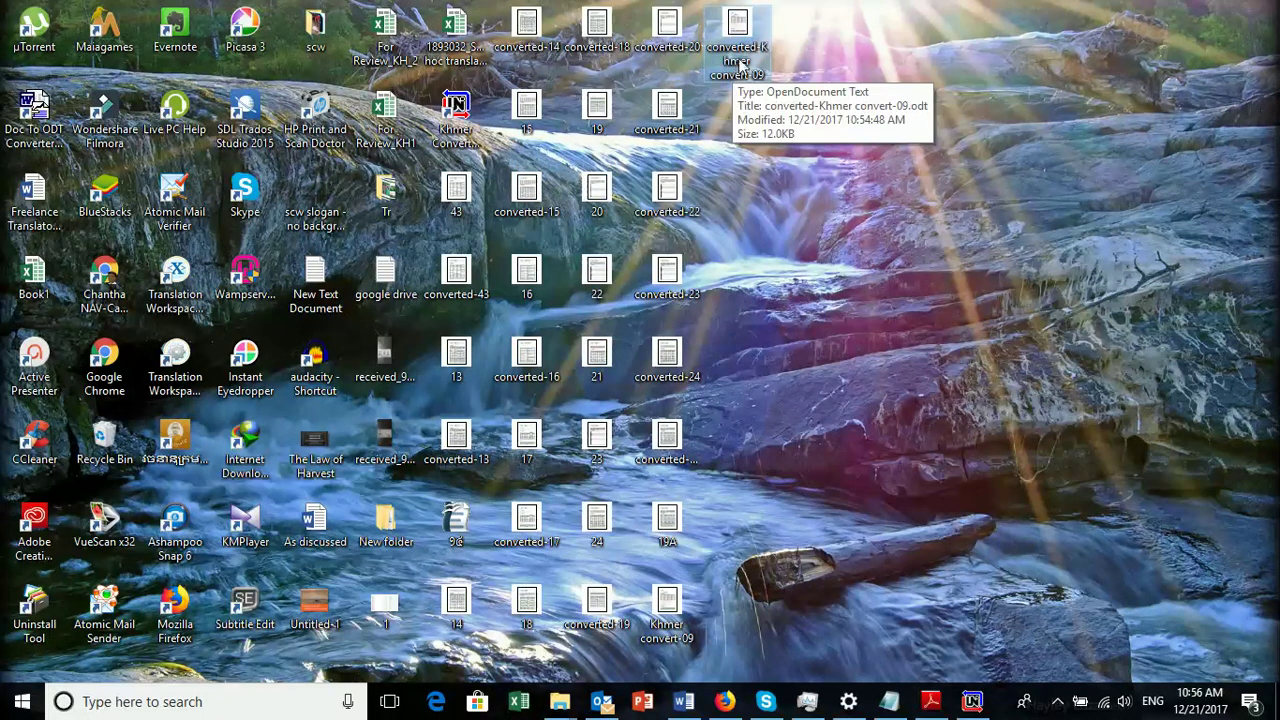
double_click(741, 37)
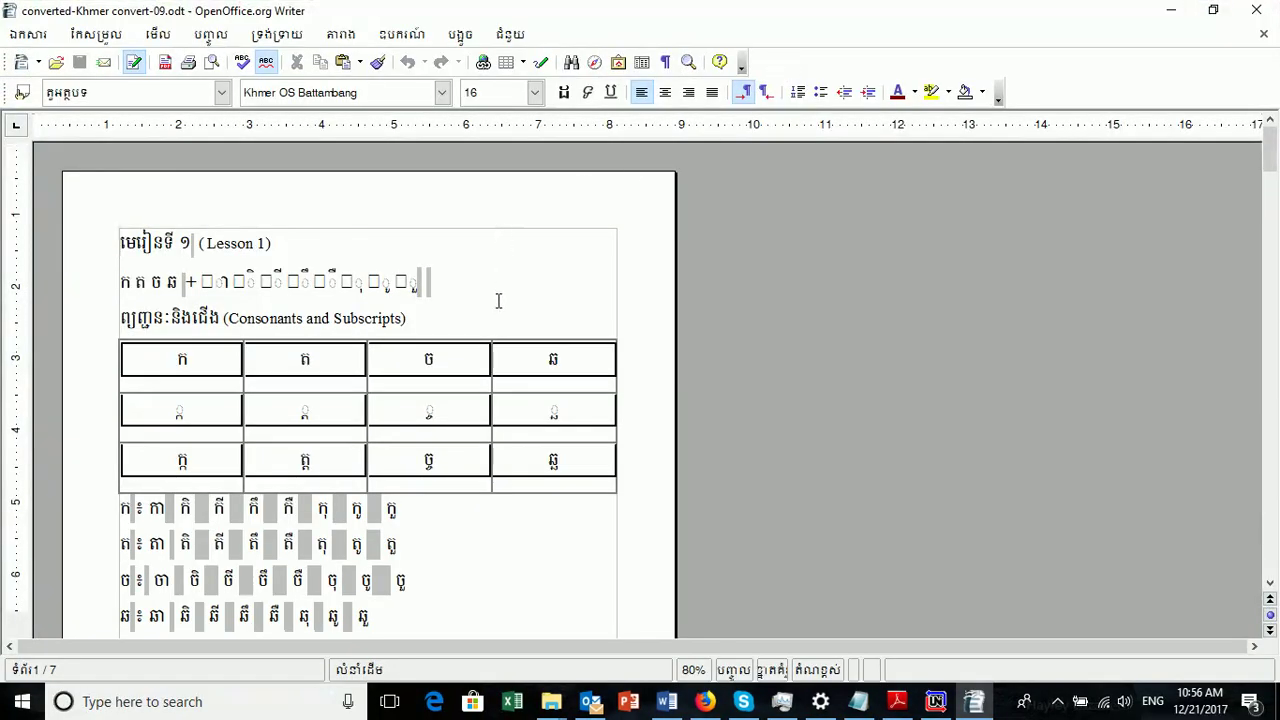
Examine the converted lesson's Khmer text, vocabulary table, fill-in exercise and number tables across its pages
scroll(498, 301, "down", 5)
scroll(452, 315, "down", 15)
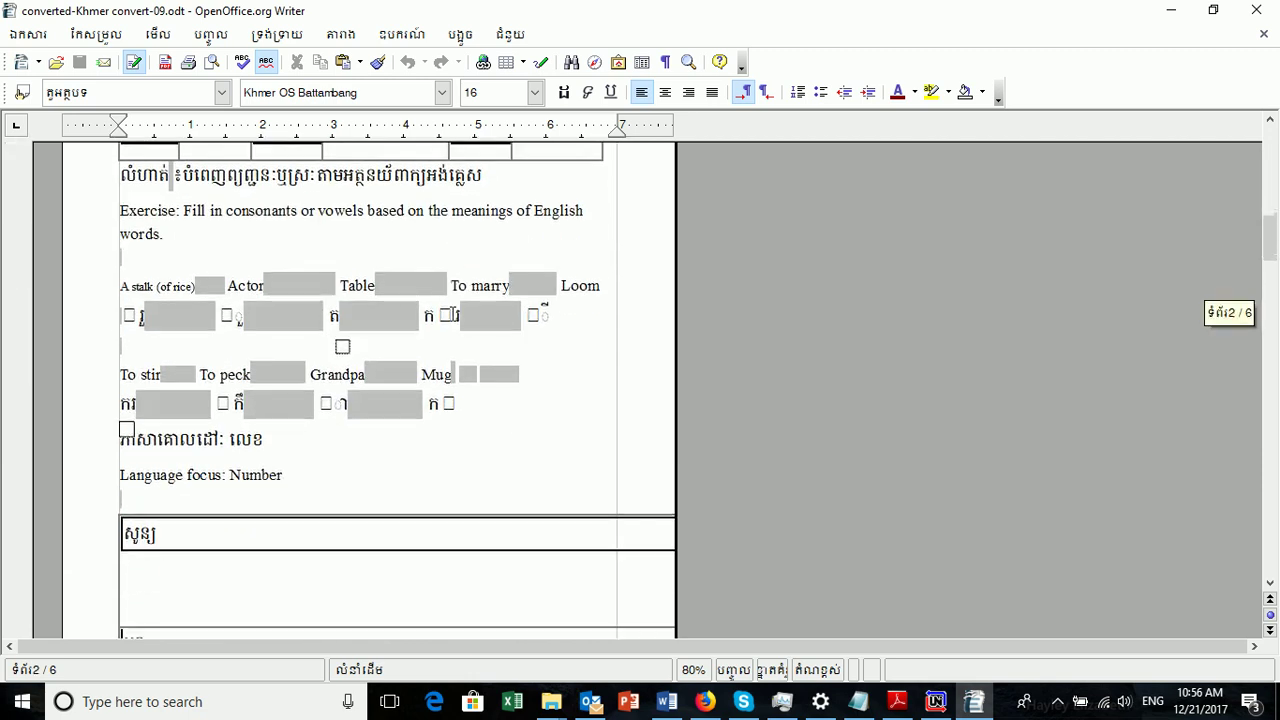
scroll(452, 315, "down", 10)
scroll(452, 312, "down", 10)
left_click_drag(1275, 347, 1268, 212)
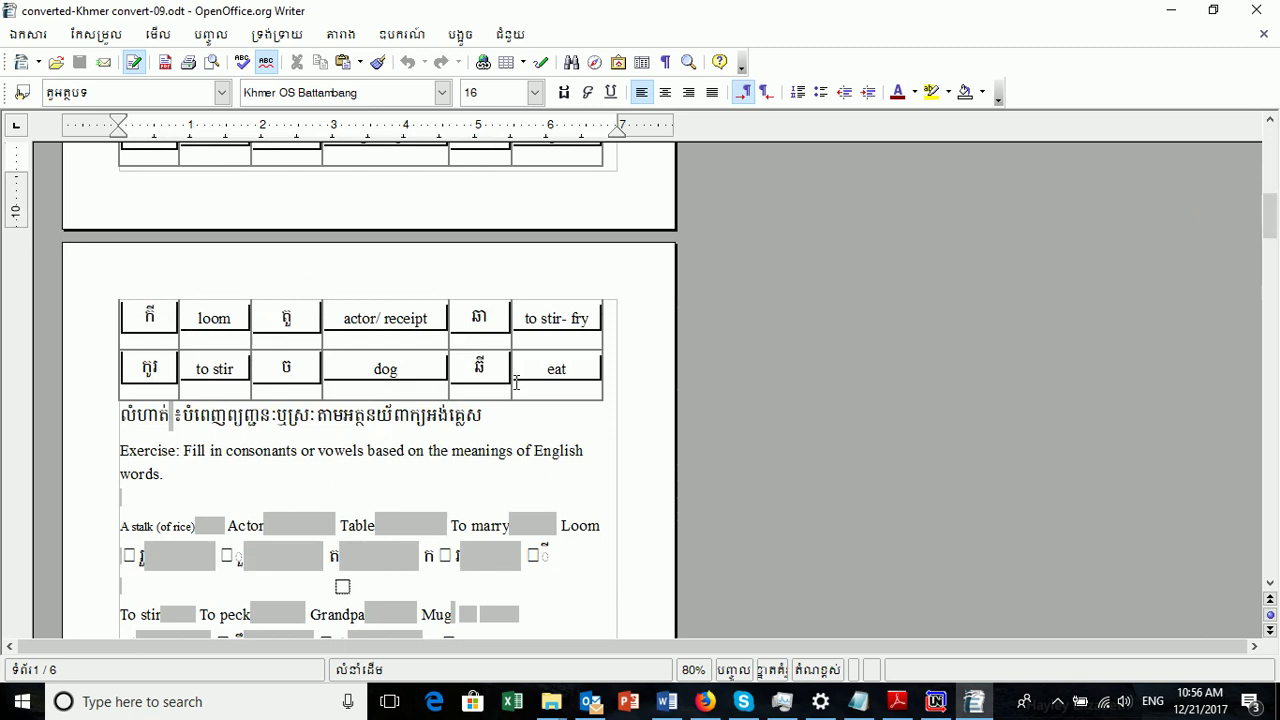
left_click(398, 322)
scroll(413, 355, "down", 3)
scroll(413, 350, "down", 7)
left_click(414, 349)
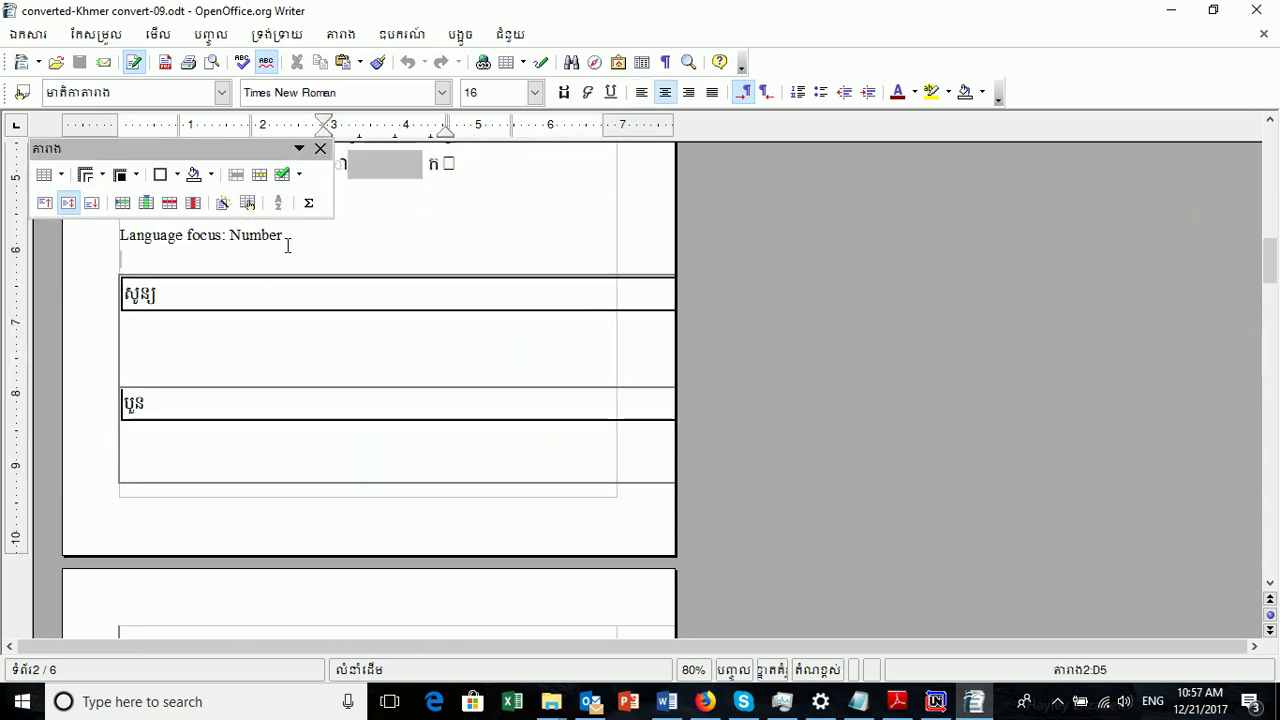
scroll(286, 249, "down", 12)
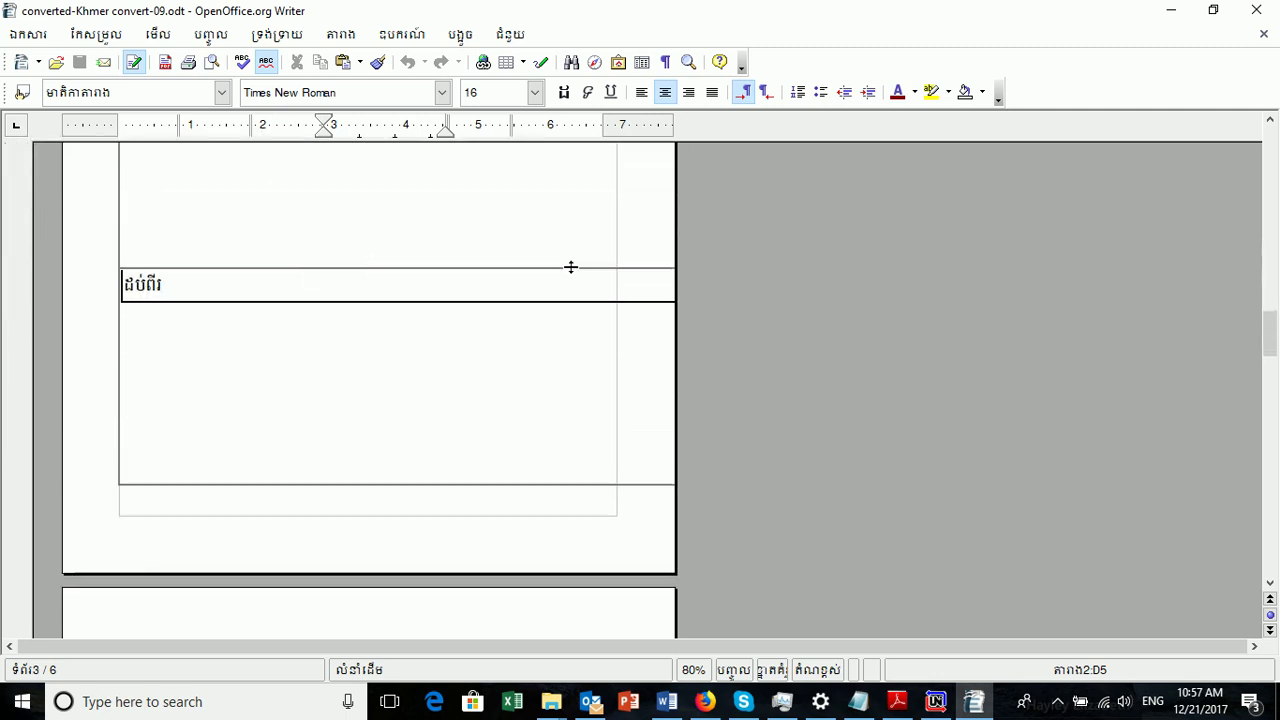
Examine the dialogue on the last page of the converted lesson and return to its first page
left_click_drag(1269, 333, 1271, 551)
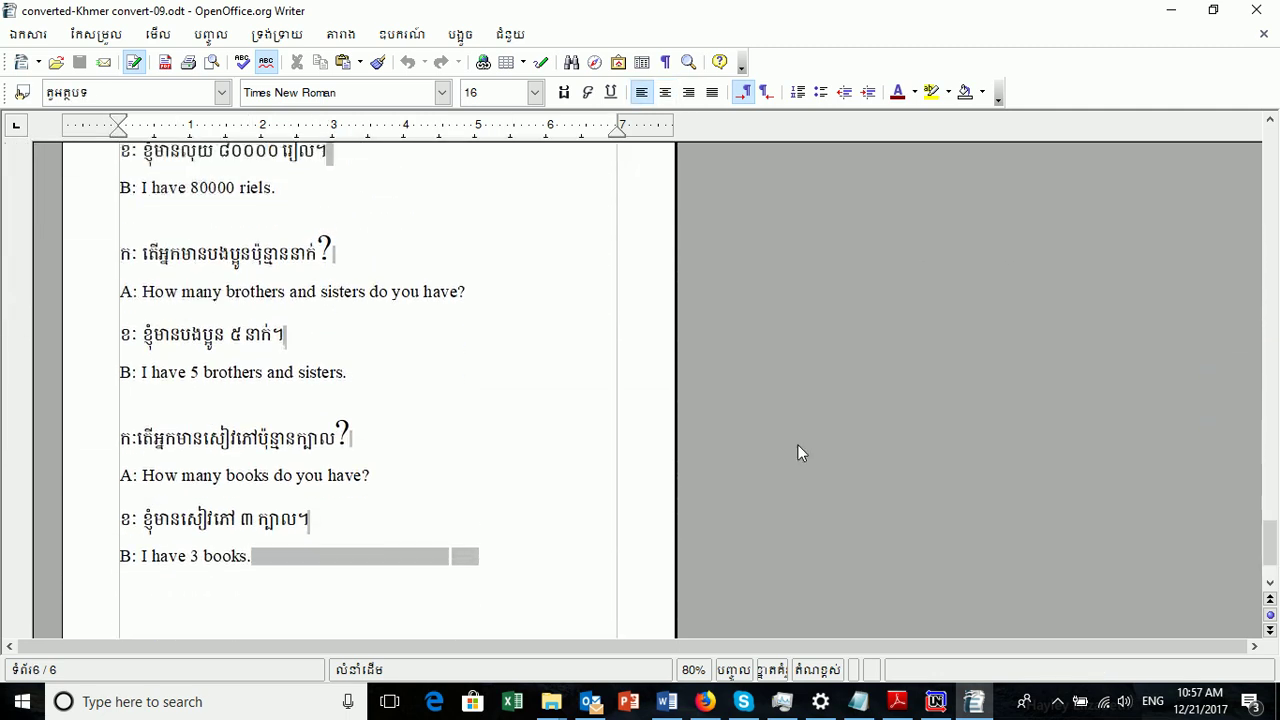
left_click(352, 317)
scroll(352, 320, "down", 2)
scroll(394, 383, "up", 12)
left_click_drag(1276, 452, 1270, 148)
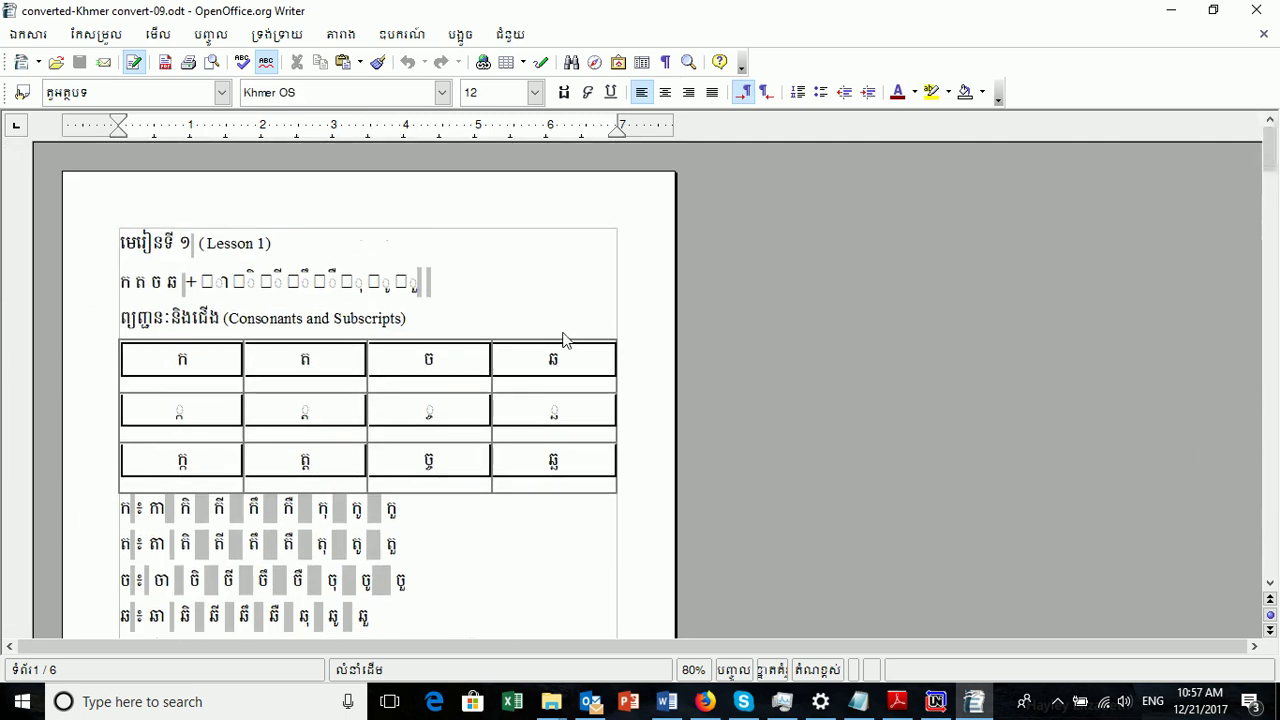
Copy the entire content of the converted lesson and close its Writer document
left_click(218, 250)
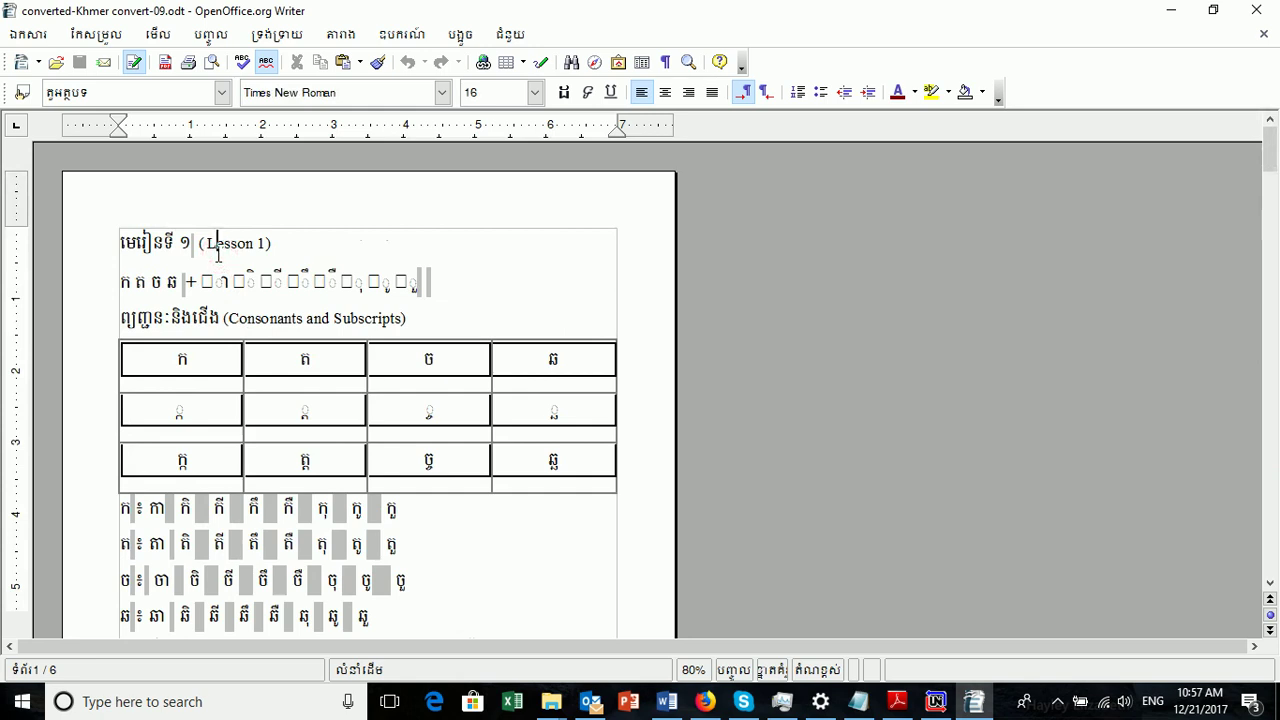
key("ctrl+a")
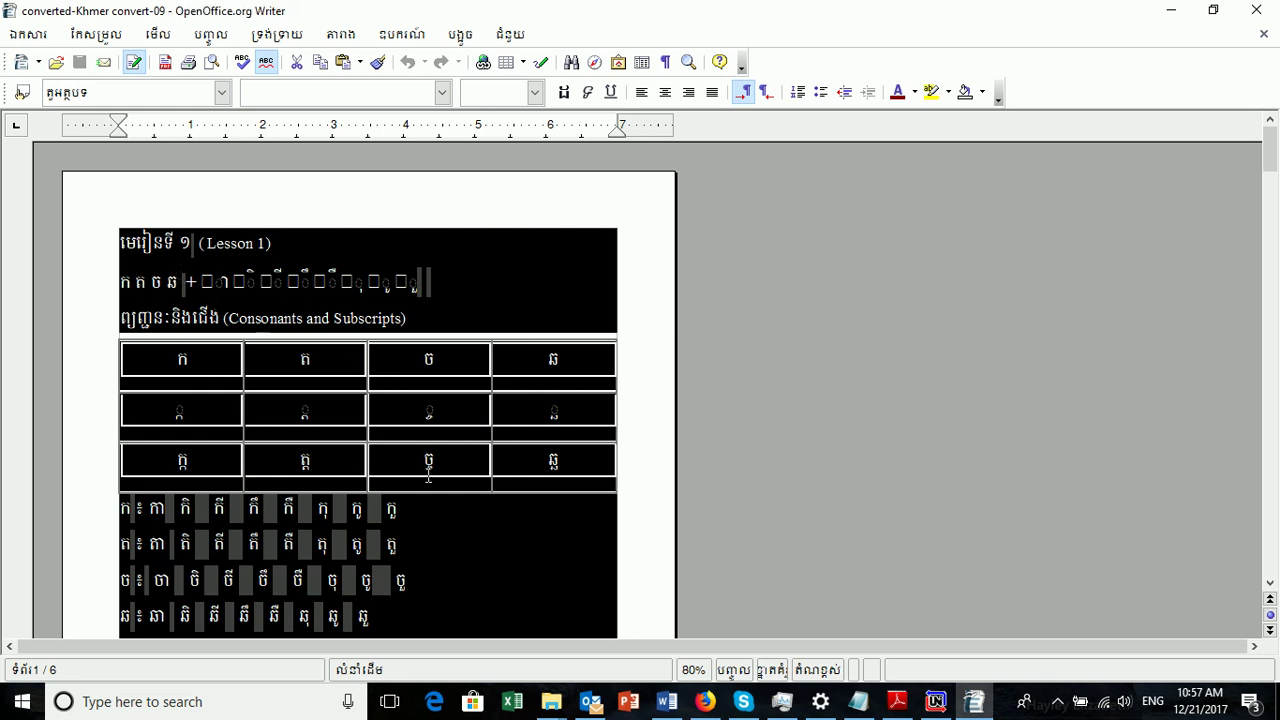
left_click(664, 697)
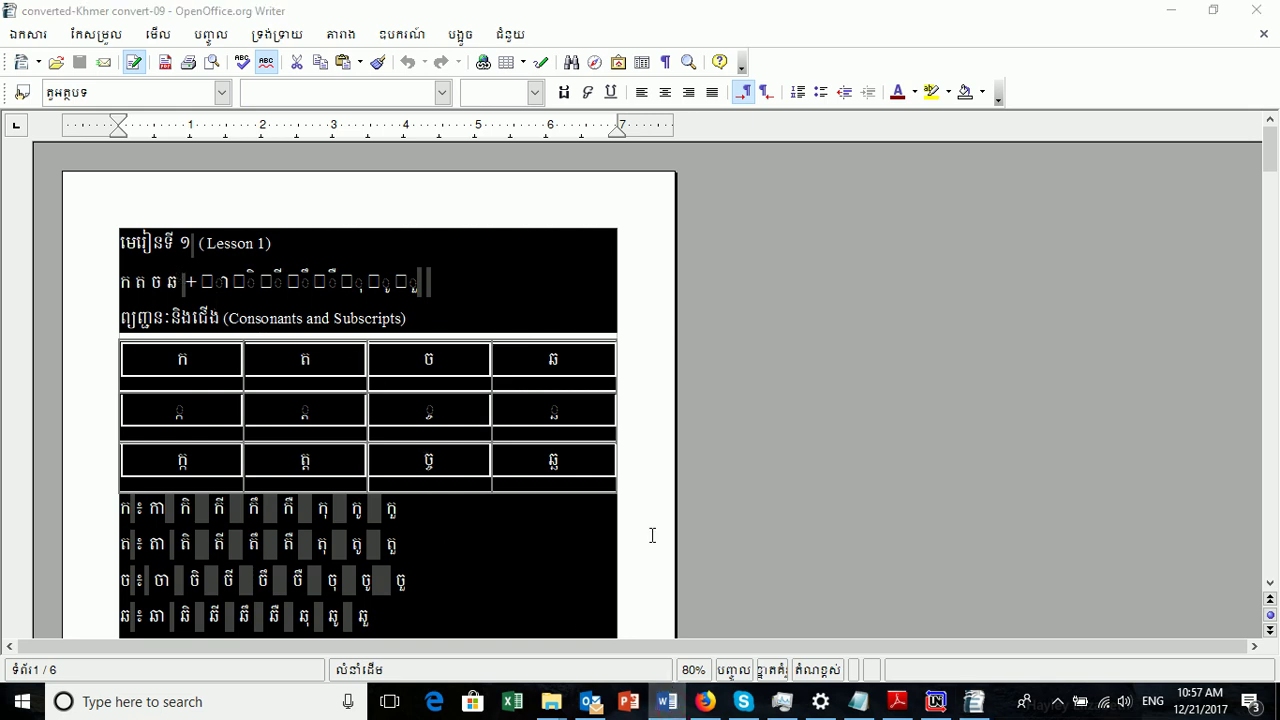
left_click(1256, 10)
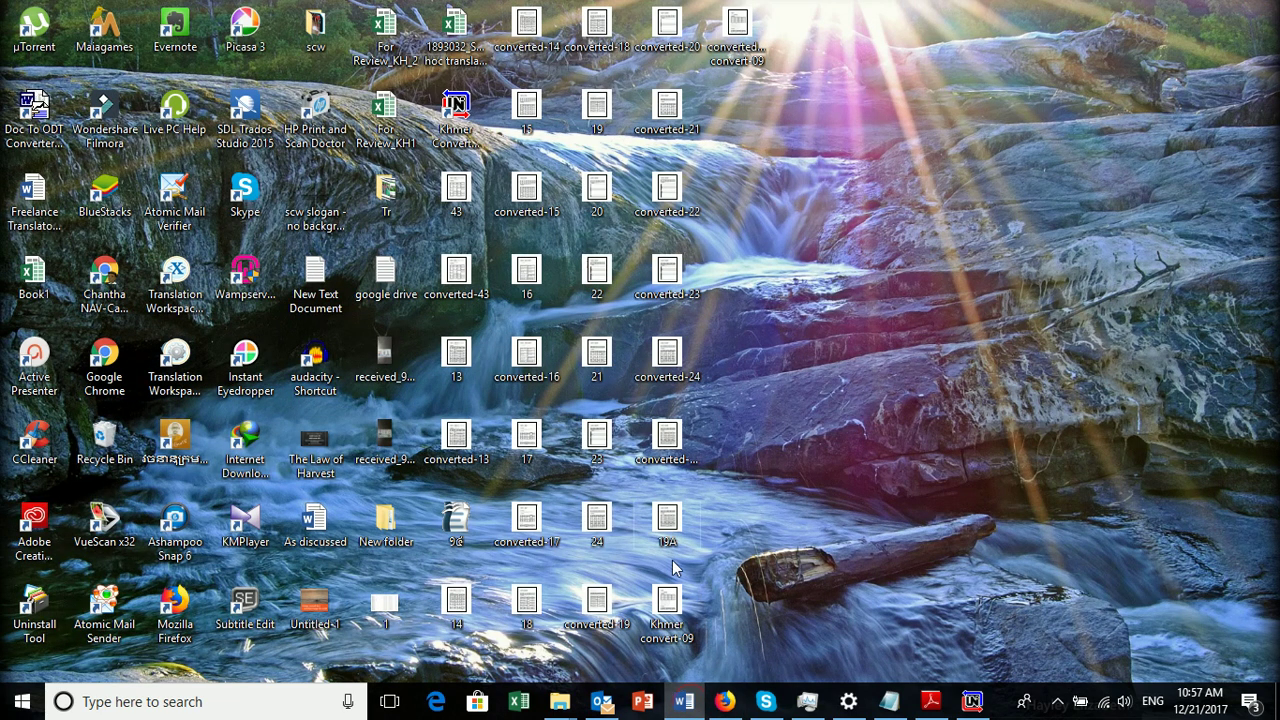
Start Word from the desktop's Freelance Translators Interpreters document, paste the lesson into a new blank document and close the Grammarly pane
double_click(33, 195)
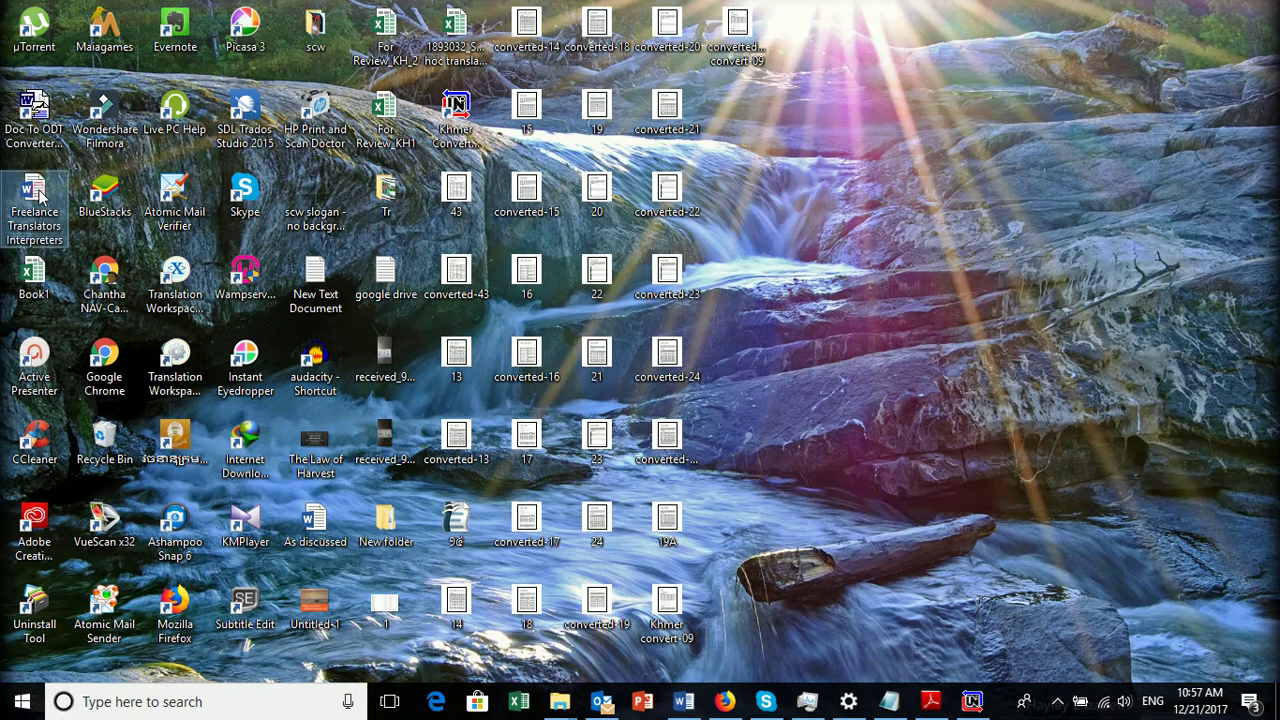
left_click(853, 270)
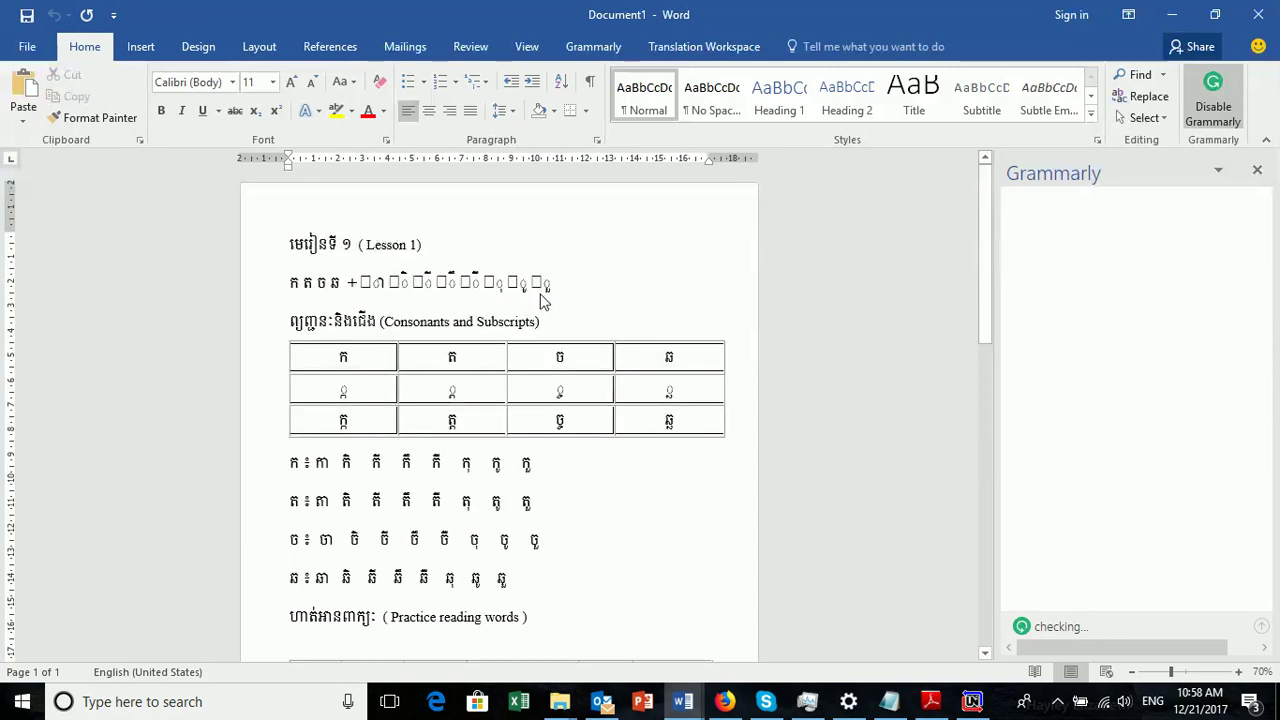
scroll(543, 302, "down", 10)
left_click(1257, 170)
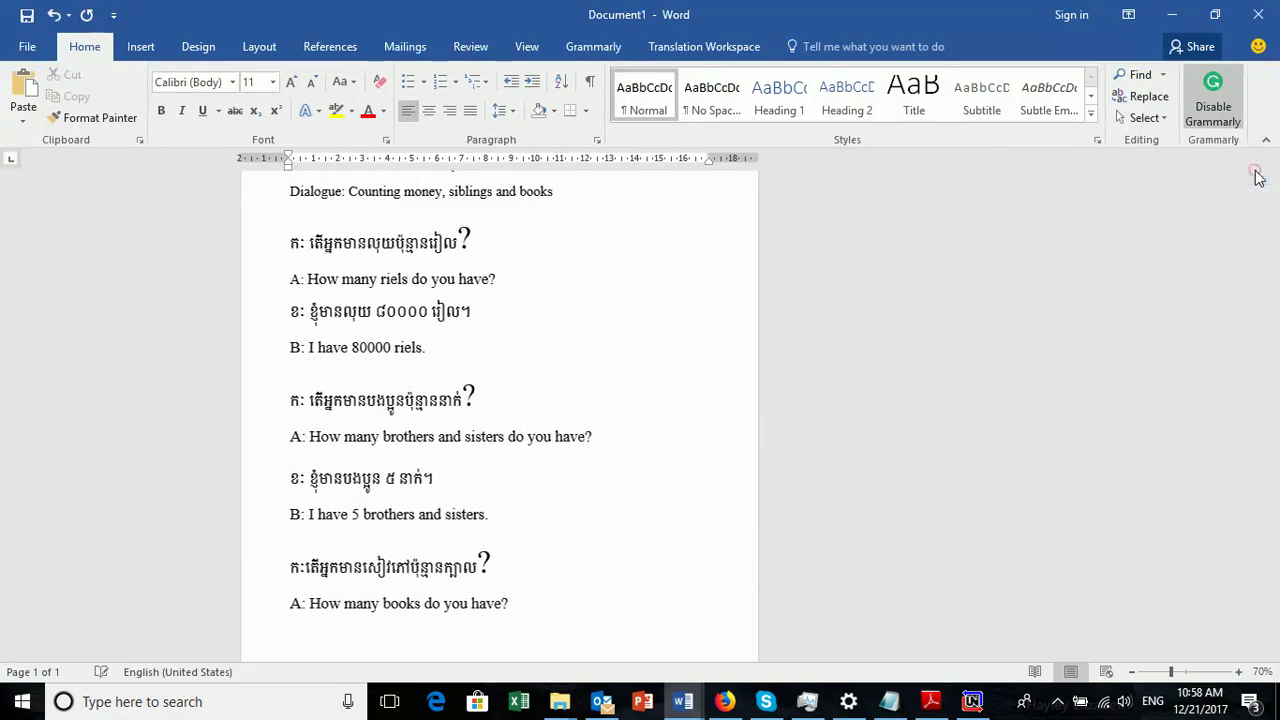
Examine the pasted lesson from its beginning through the consonant table, vowel rows and reading-practice vocabulary table
scroll(1051, 449, "up", 2)
left_click_drag(1275, 470, 1262, 186)
left_click(461, 250)
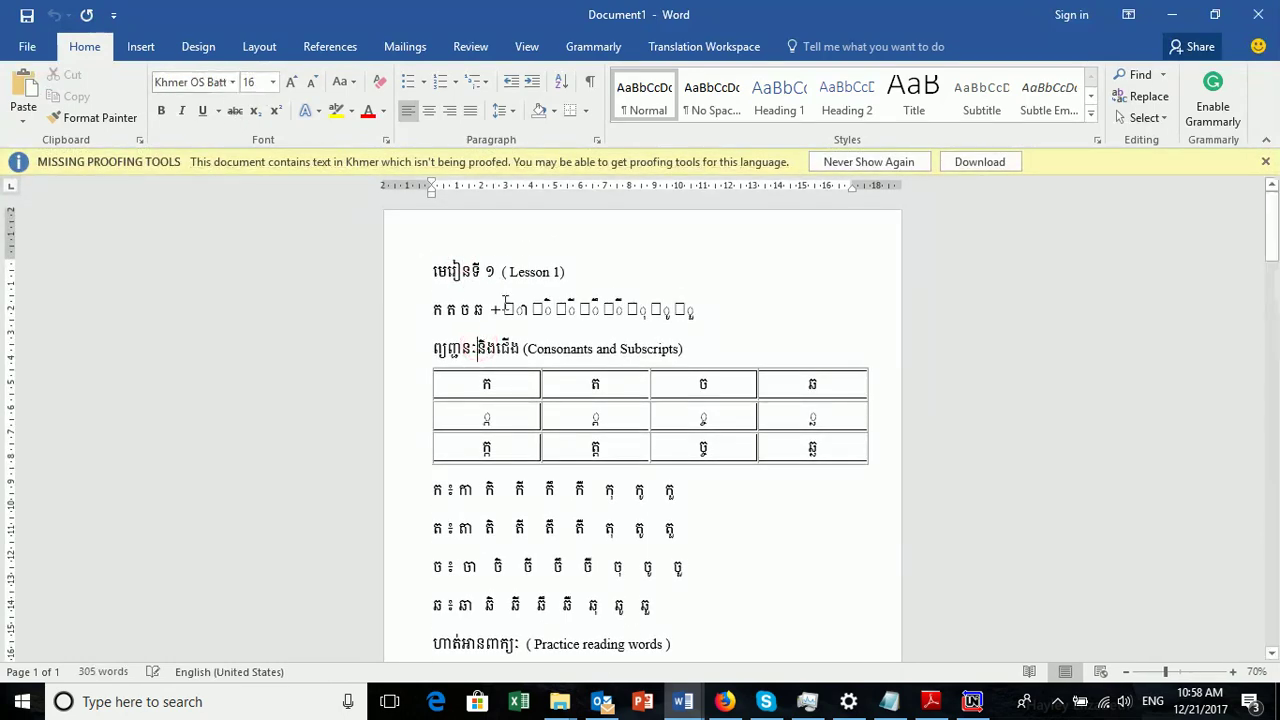
scroll(619, 318, "down", 1)
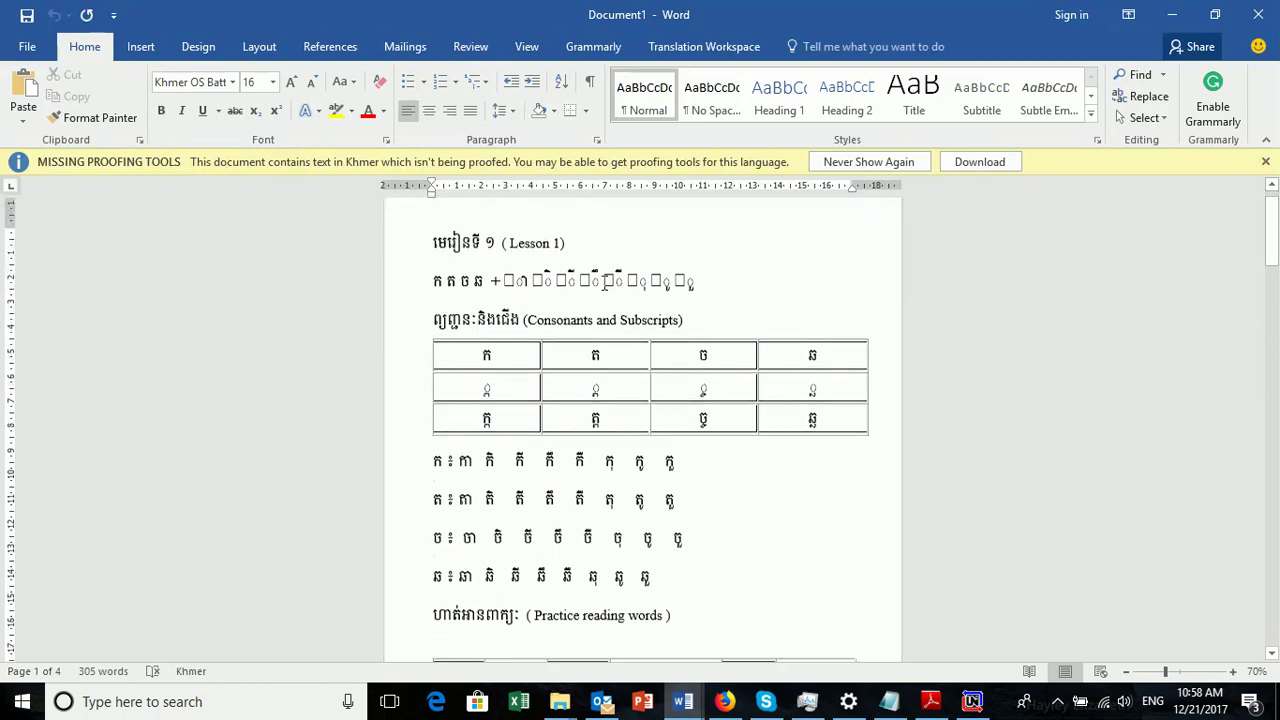
scroll(605, 349, "down", 2)
scroll(757, 289, "down", 3)
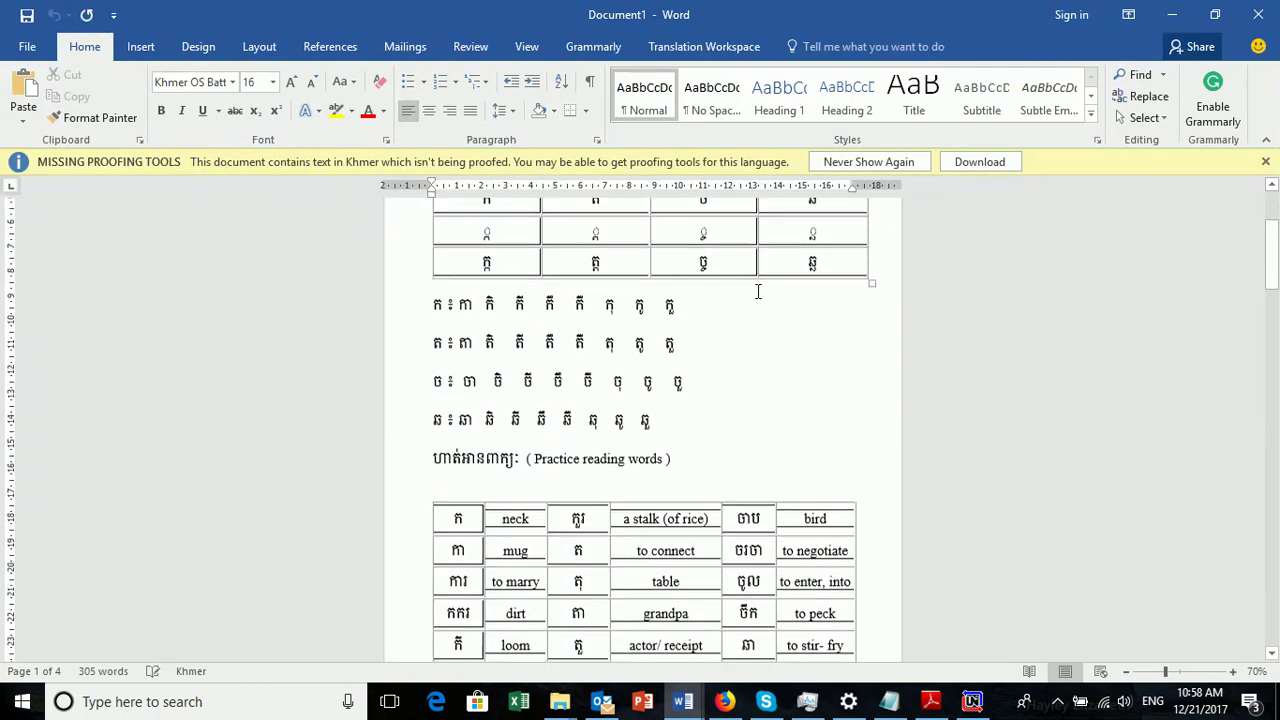
scroll(789, 326, "down", 3)
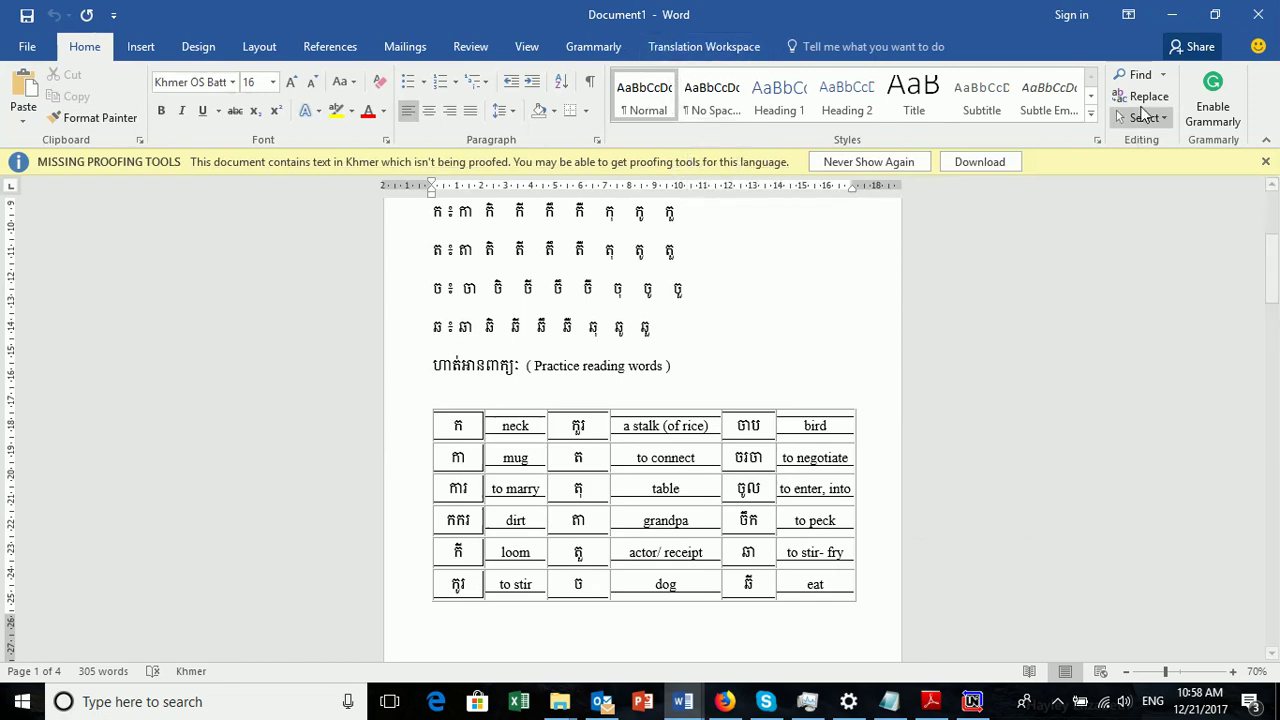
Minimize the new Word document and switch back to Khmer Converter
left_click(1168, 18)
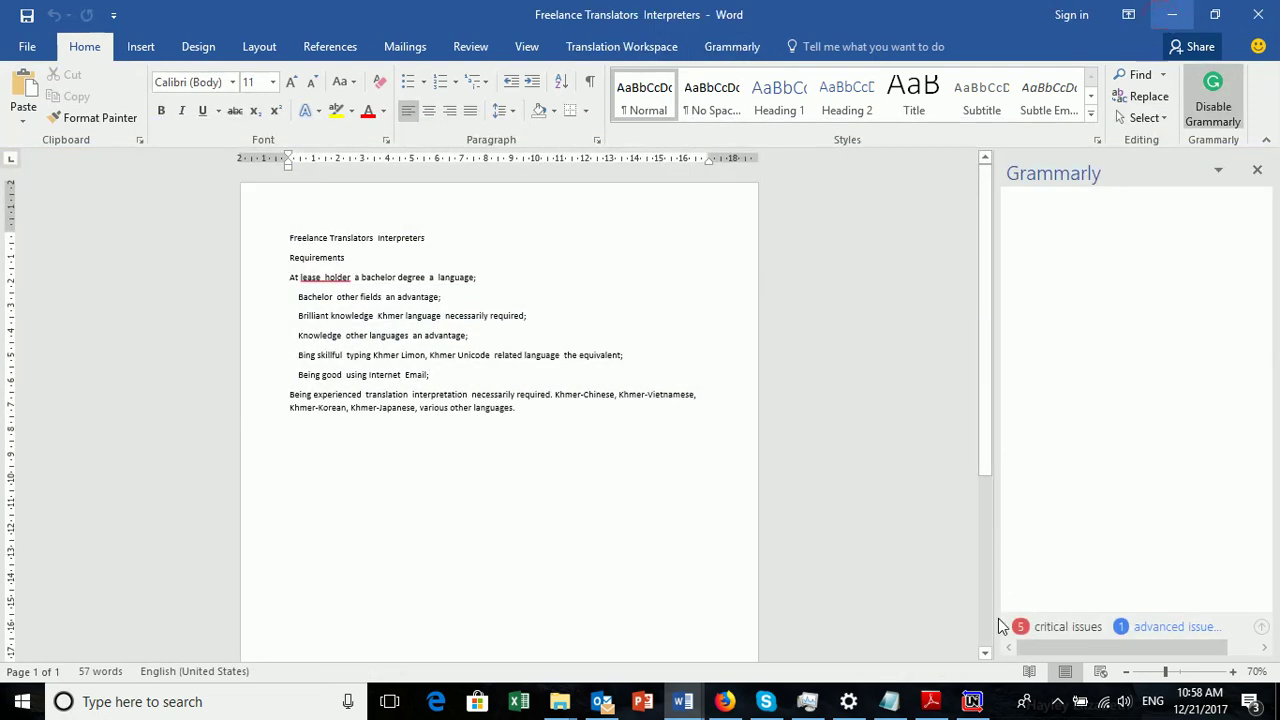
left_click(972, 701)
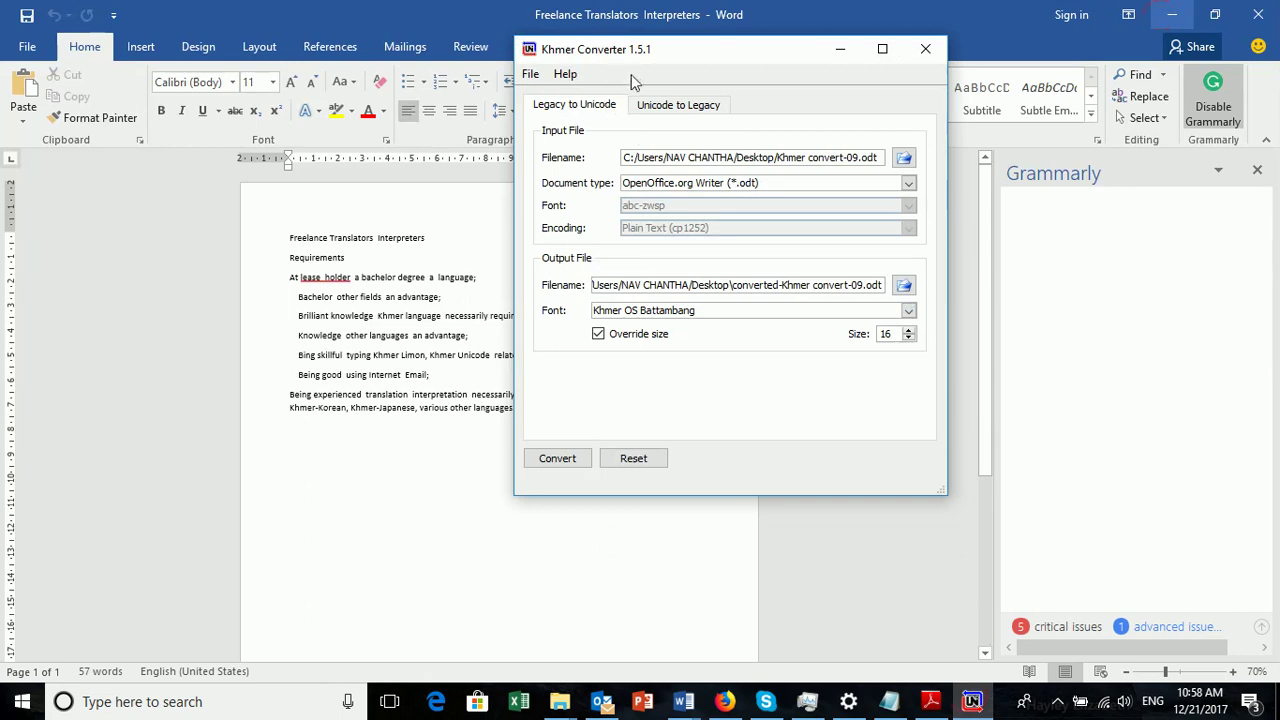